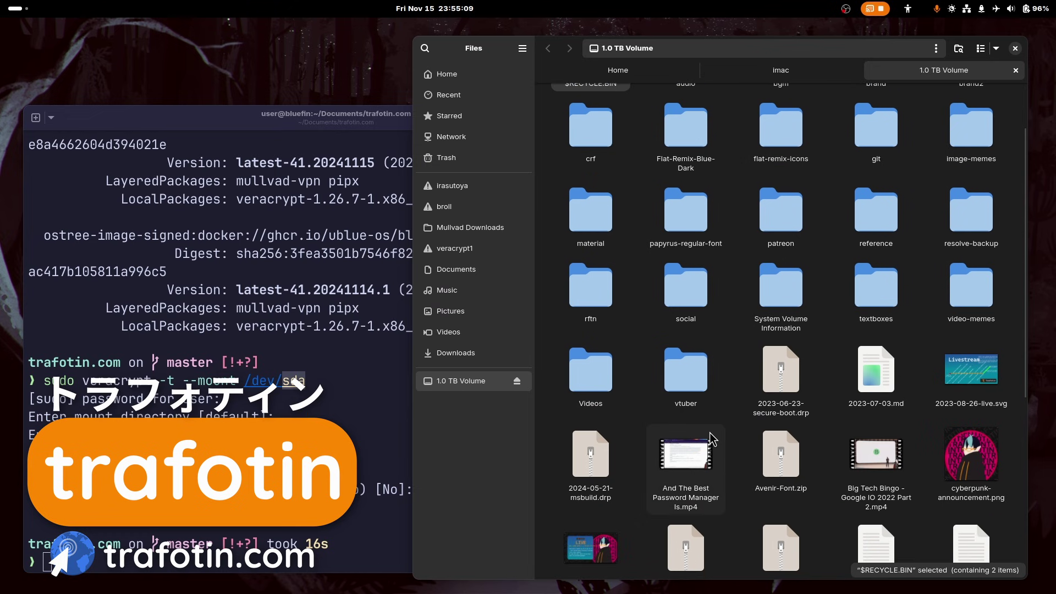
Step: Go into video-memes, then broll, then linux on the 1.0 TB Volume in Files
scroll(699, 443, "up", 2)
double_click(947, 382)
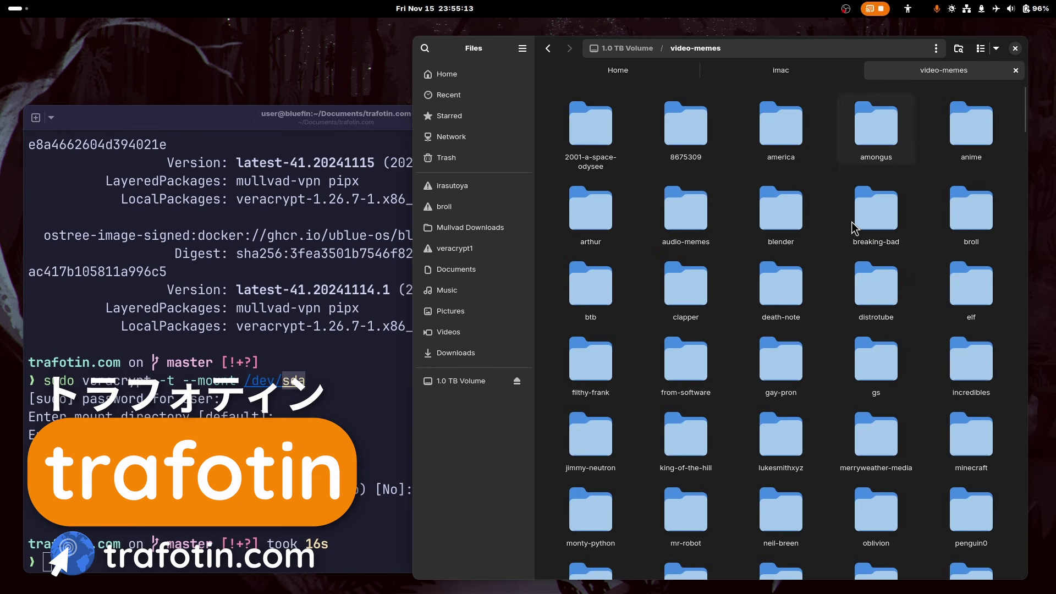
double_click(961, 220)
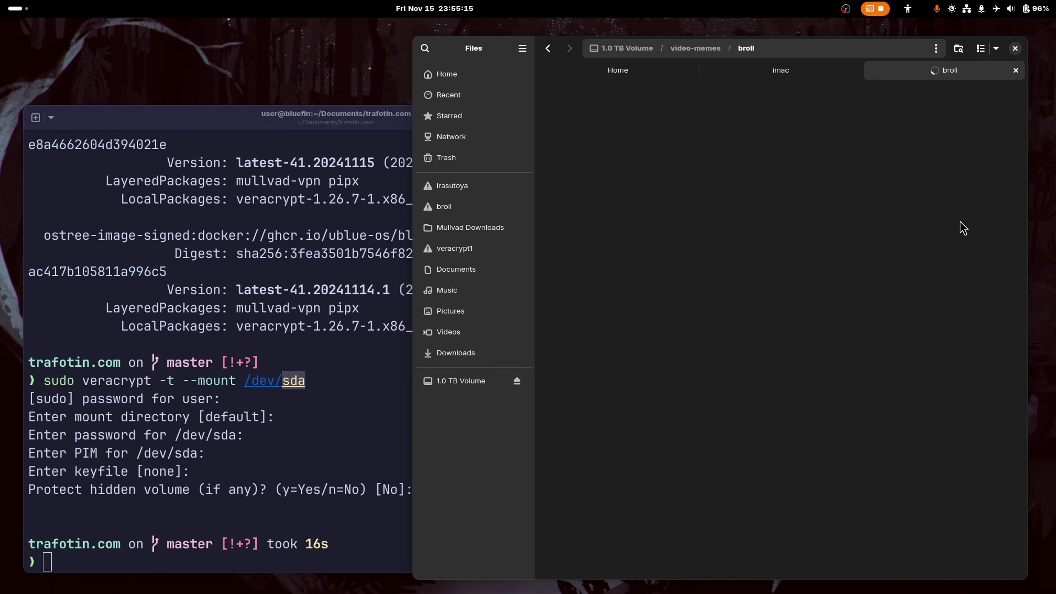
scroll(803, 336, "down", 3)
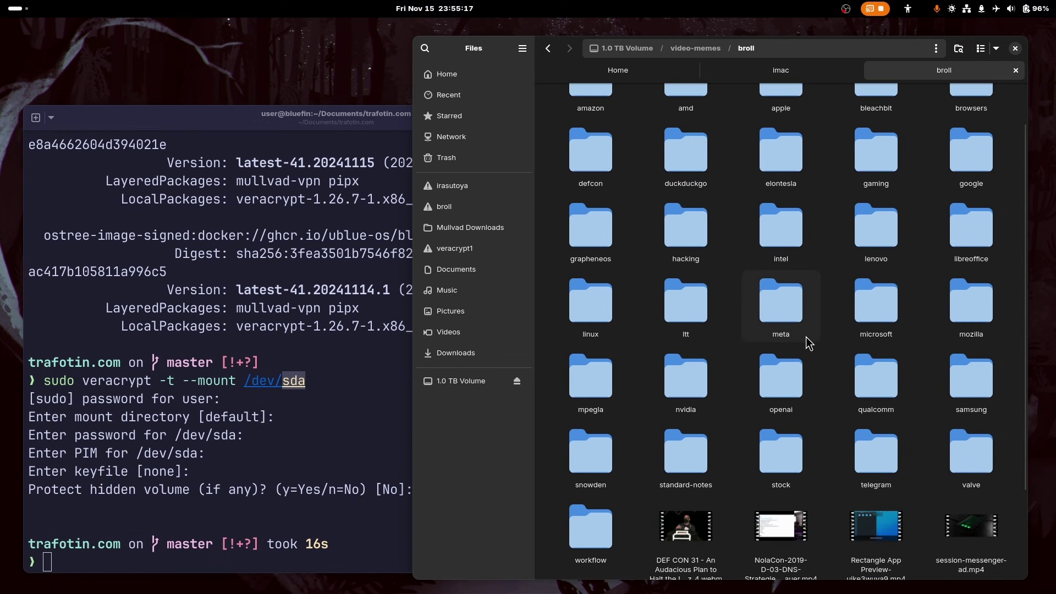
scroll(807, 340, "up", 4)
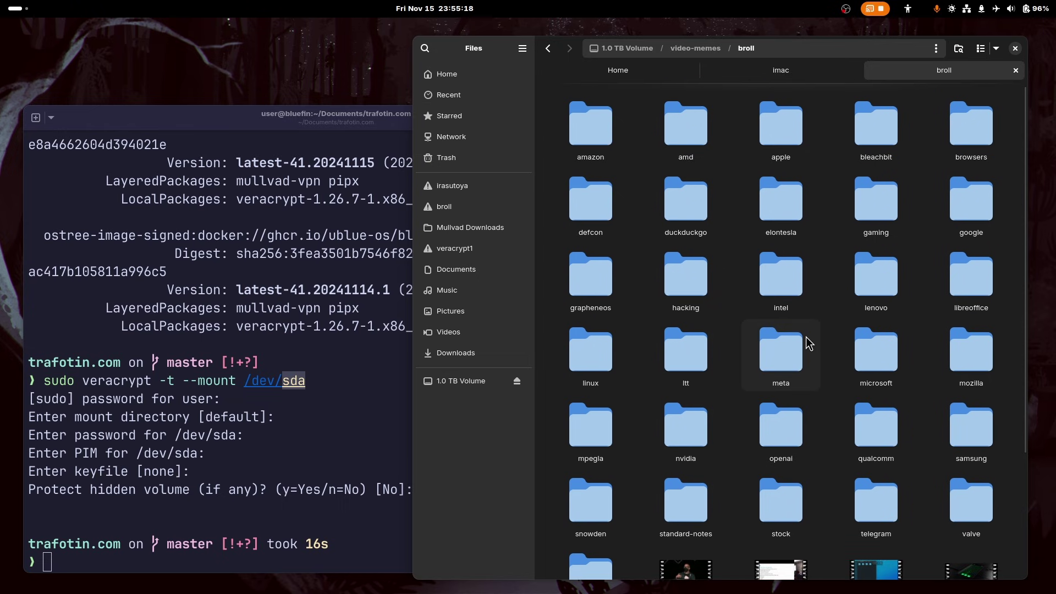
double_click(571, 349)
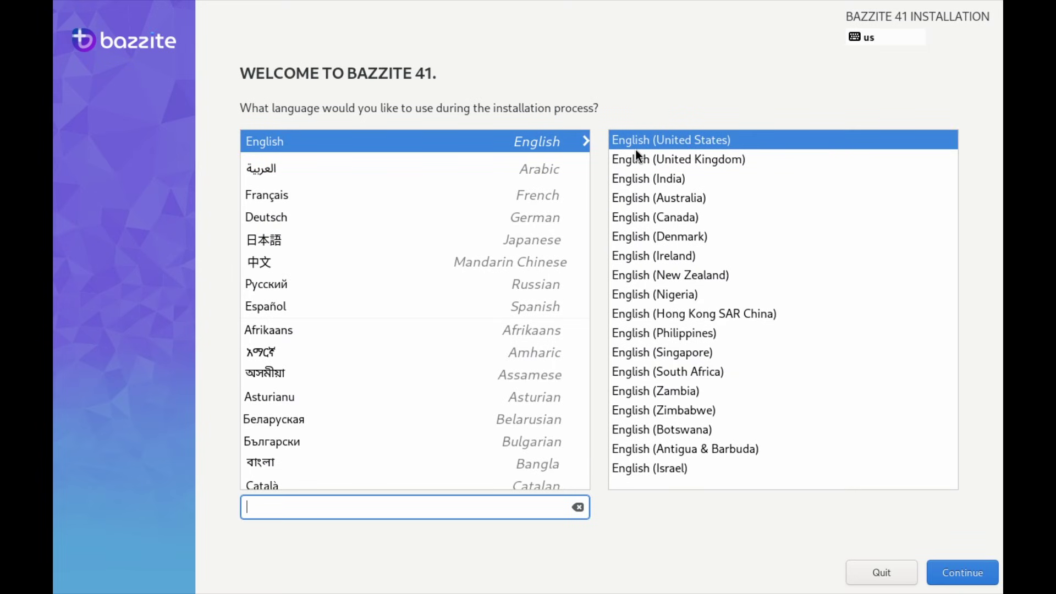
Step: Keep English (United States) as the Bazzite 41 installation language and continue past the welcome screen
left_click(947, 572)
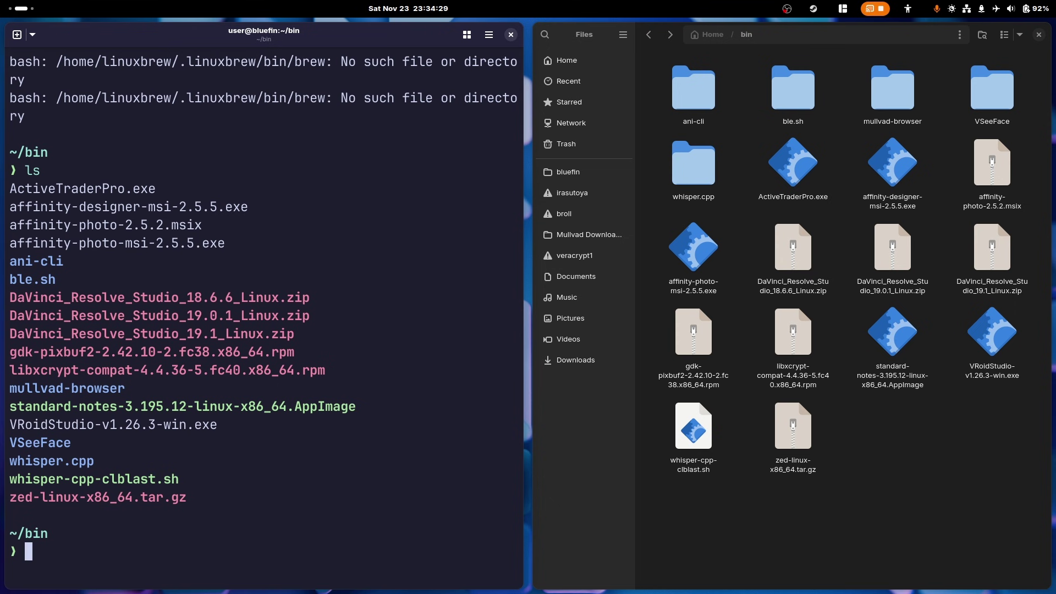
Step: Extract zed-linux-x86_64.tar.gz and move into the new zed.app folder
type("f zed")
key("Right")
key("Return")
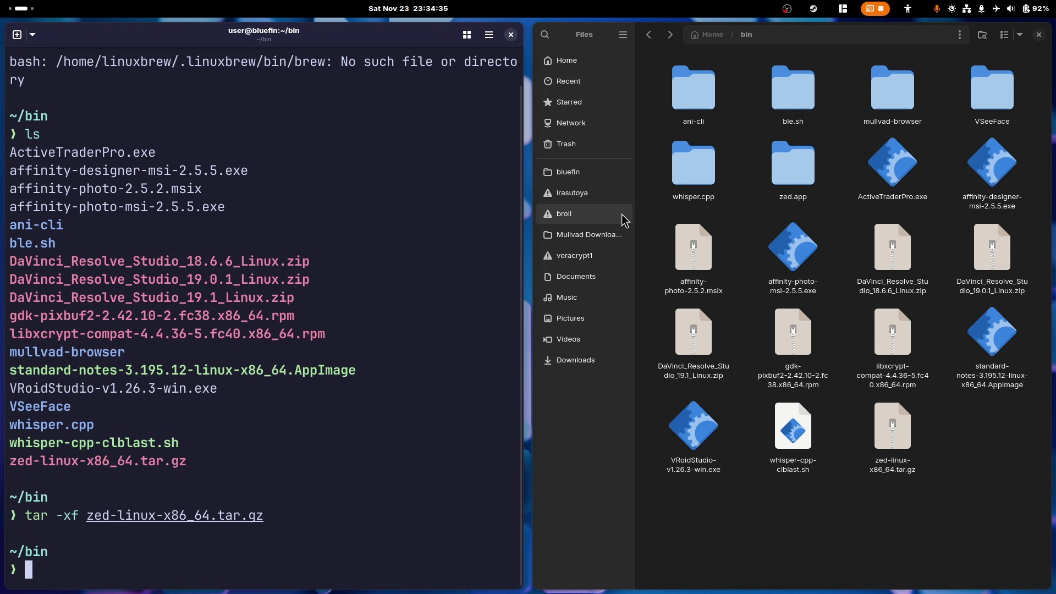
key("ctrl+l")
type("cd ")
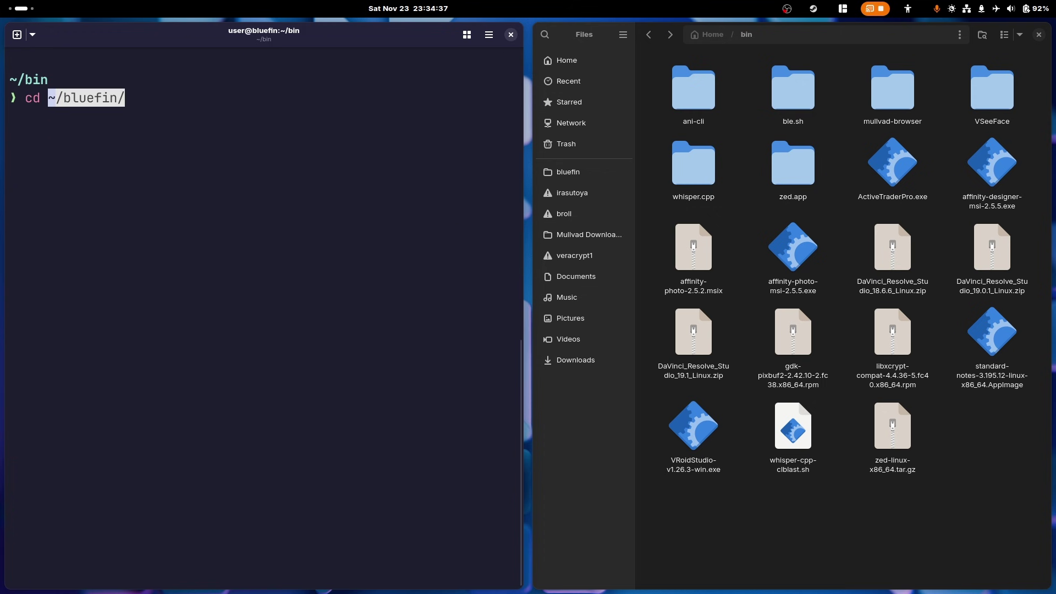
type("zed.app/")
key("Return")
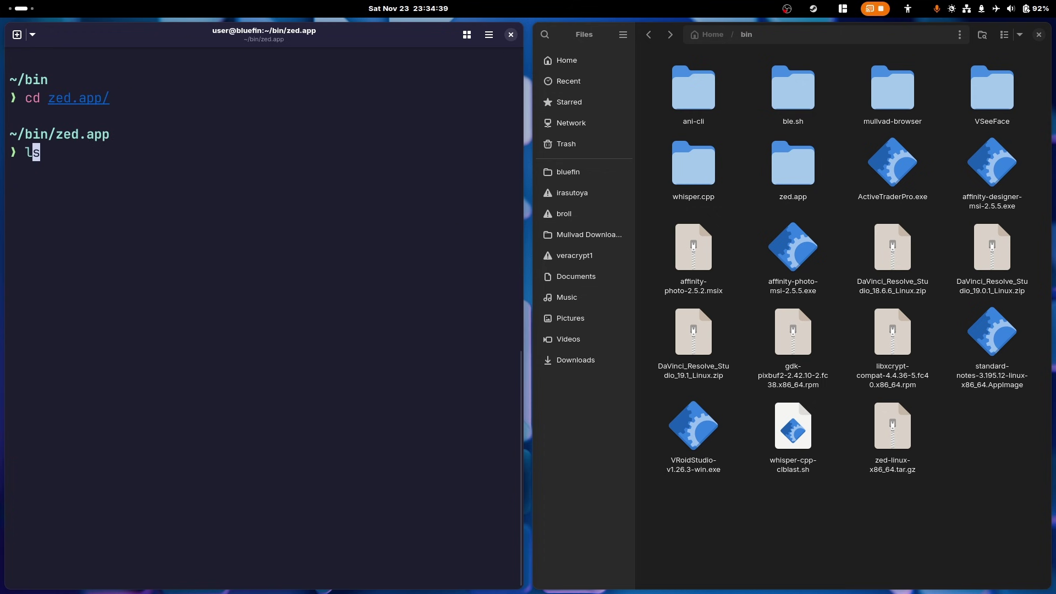
key("Return")
Step: Run ./zed from zed.app/bin and centre the Zed editor window on screen
type("cd ")
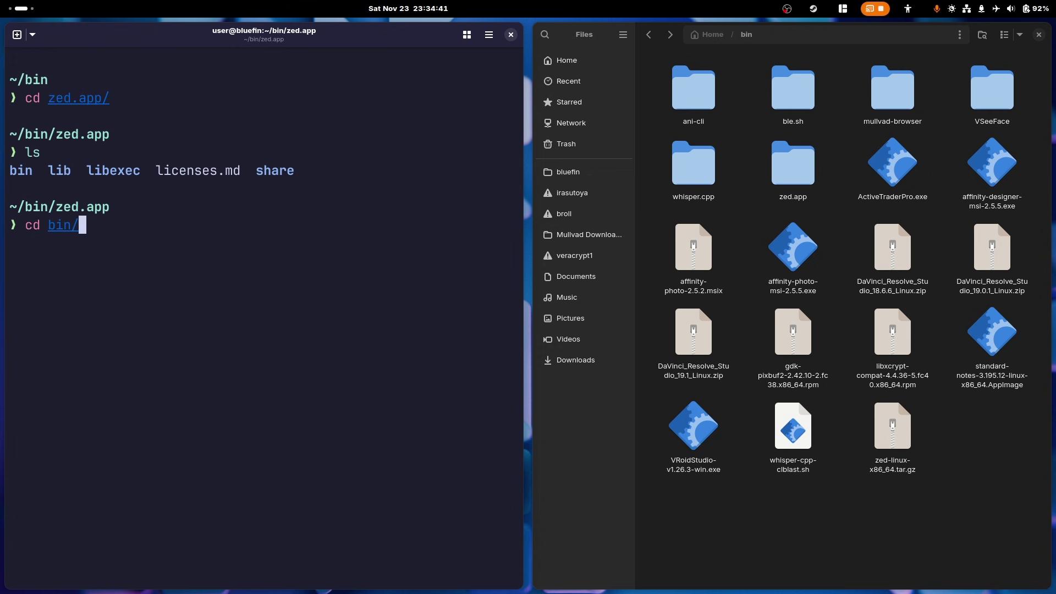
type("bin/")
key("Return")
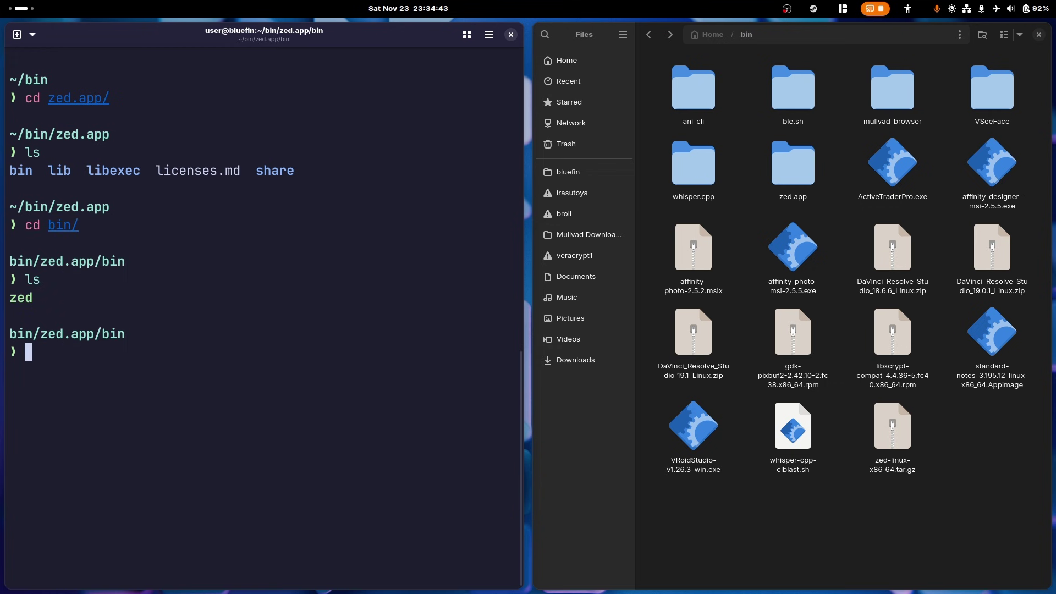
type("./zed")
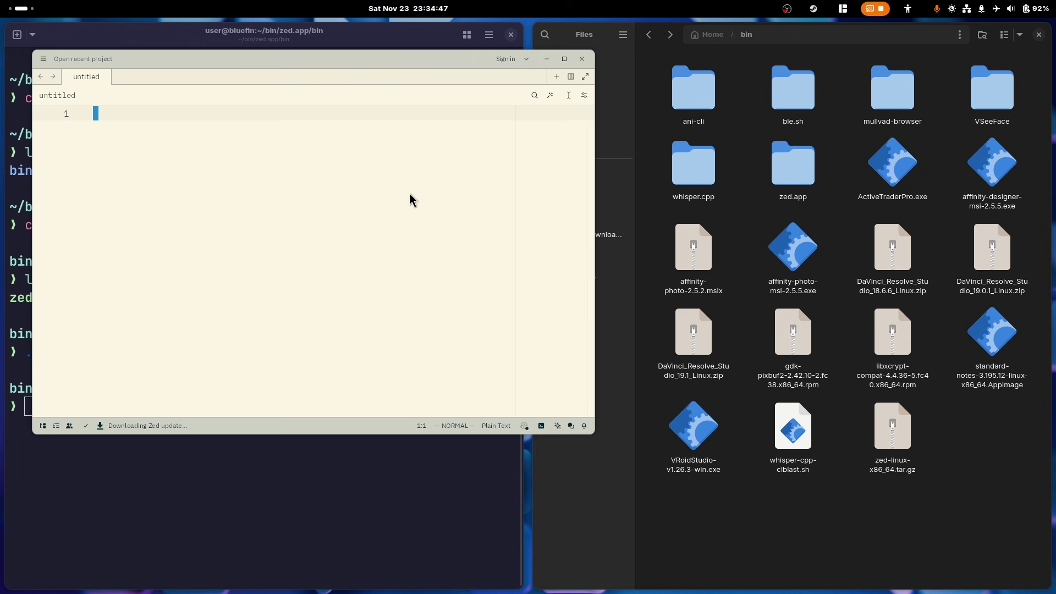
left_click_drag(326, 73, 538, 85)
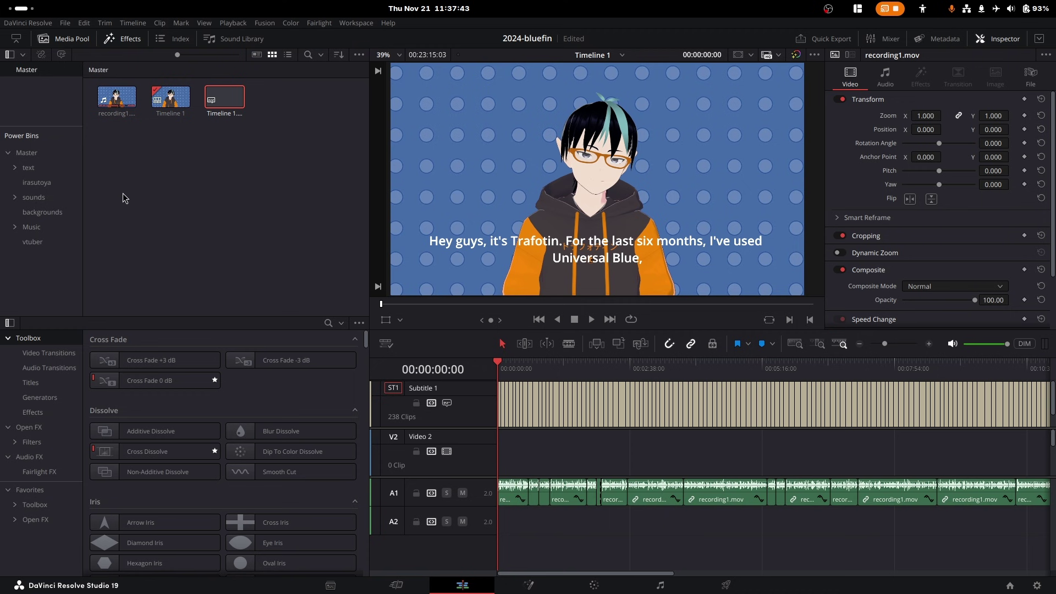
Step: Place the intro-name graphic from the text bin at the start of track V2 in Timeline 1
left_click(26, 152)
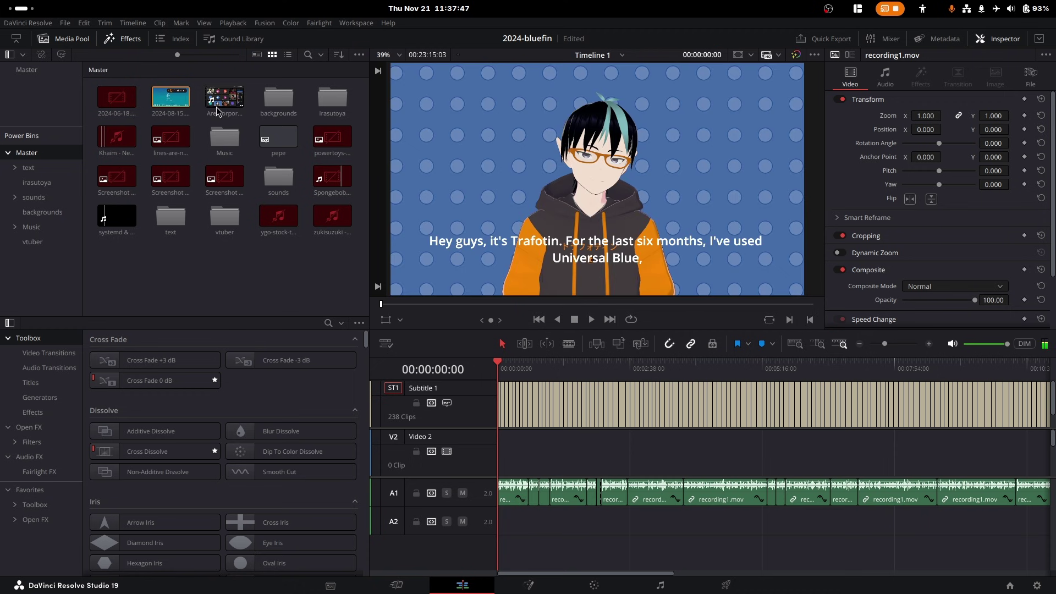
right_click(220, 102)
key("Escape")
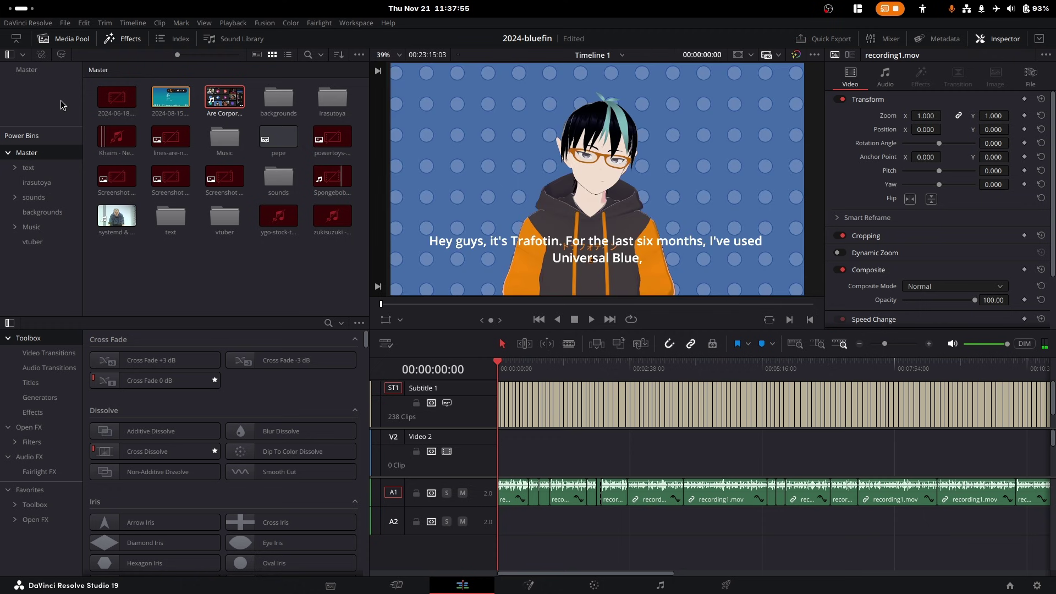
left_click(55, 168)
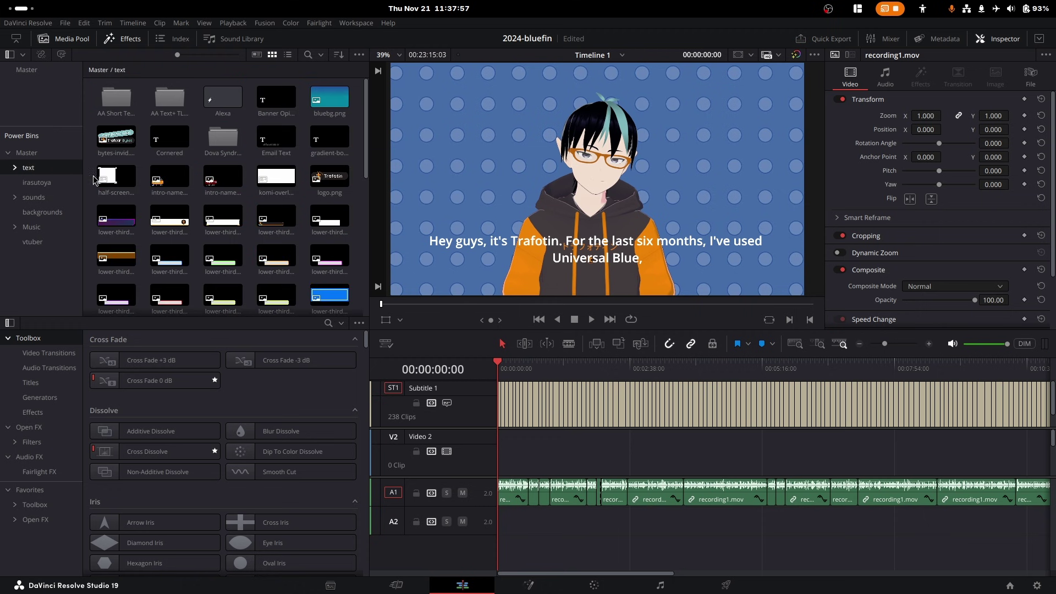
left_click_drag(168, 177, 506, 448)
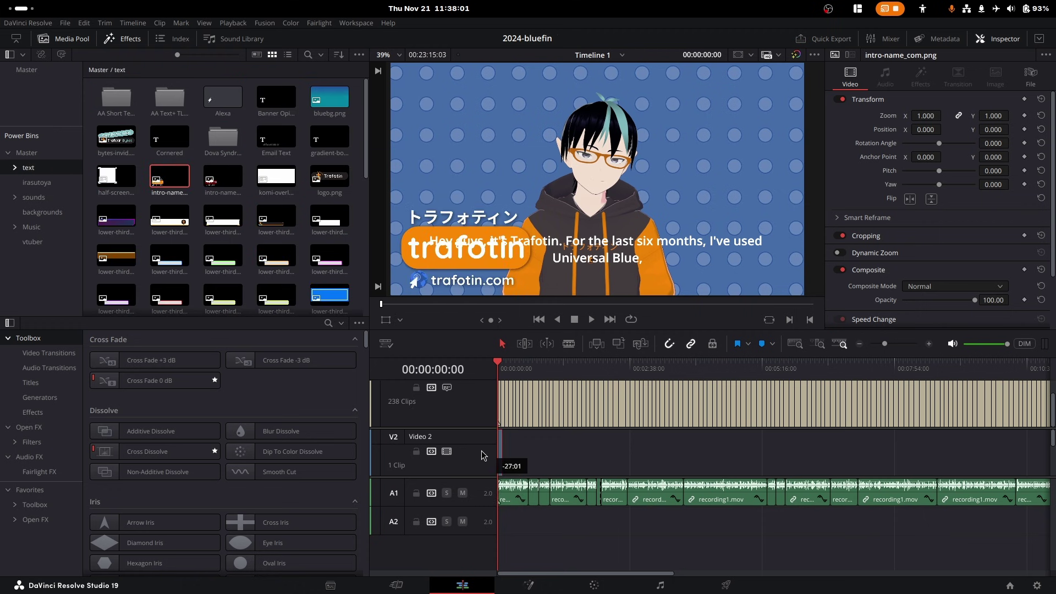
left_click(931, 344)
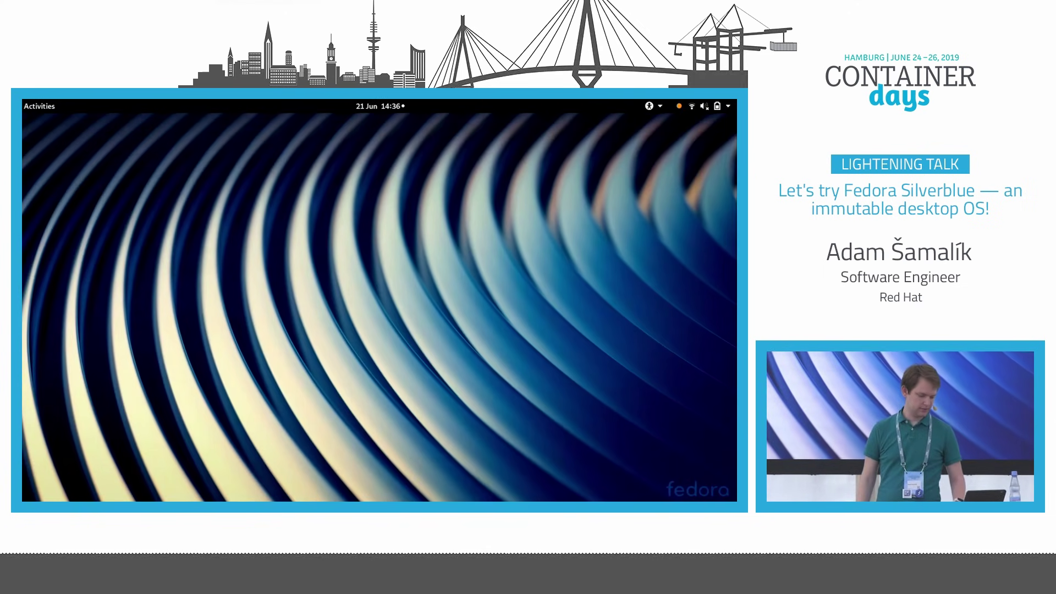
Step: Launch Terminal by searching 'term' in the overview and maximize its window
key("super")
type("term")
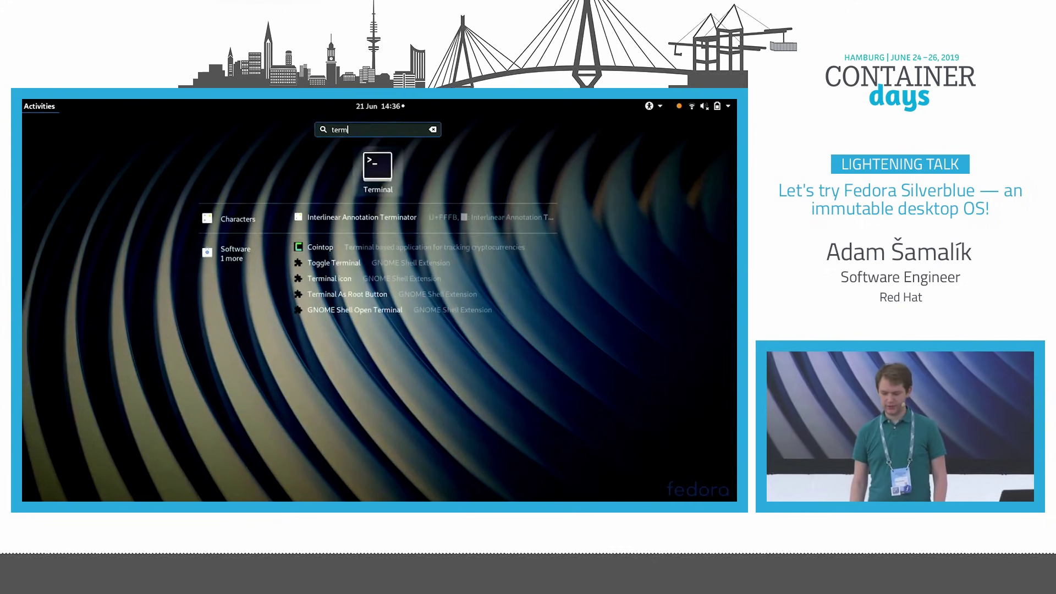
key("Return")
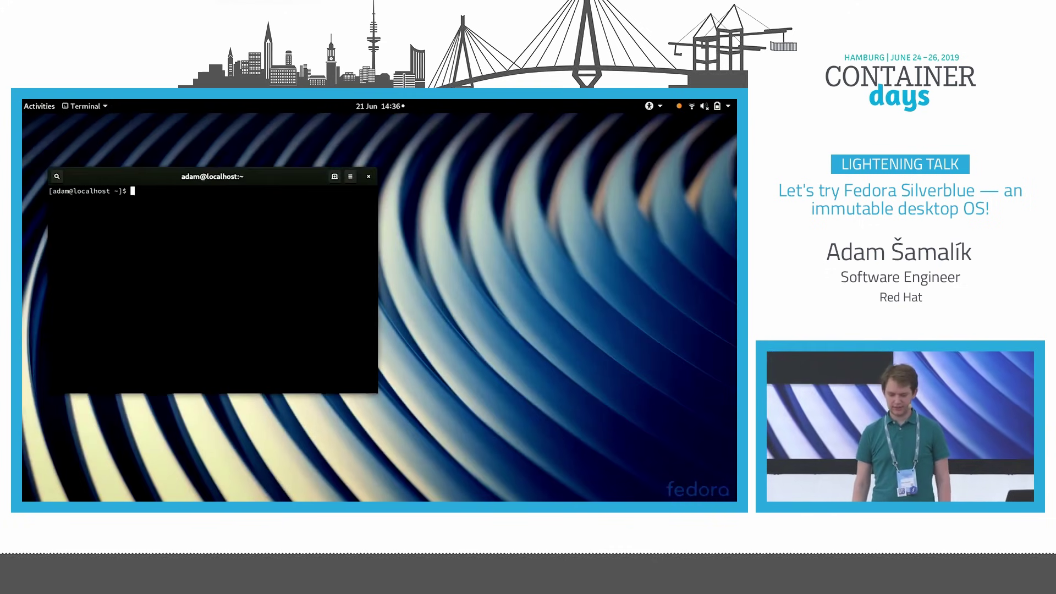
key("super+Up")
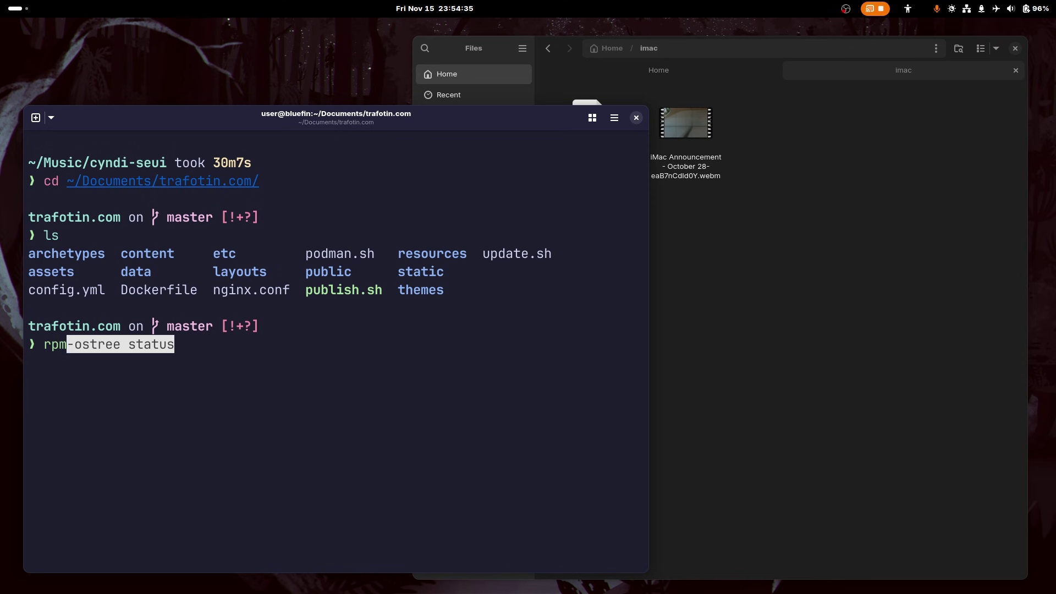
Step: Run rpm-ostree status to list the two bluefin-dx-nvidia deployments
type("-ostree statu")
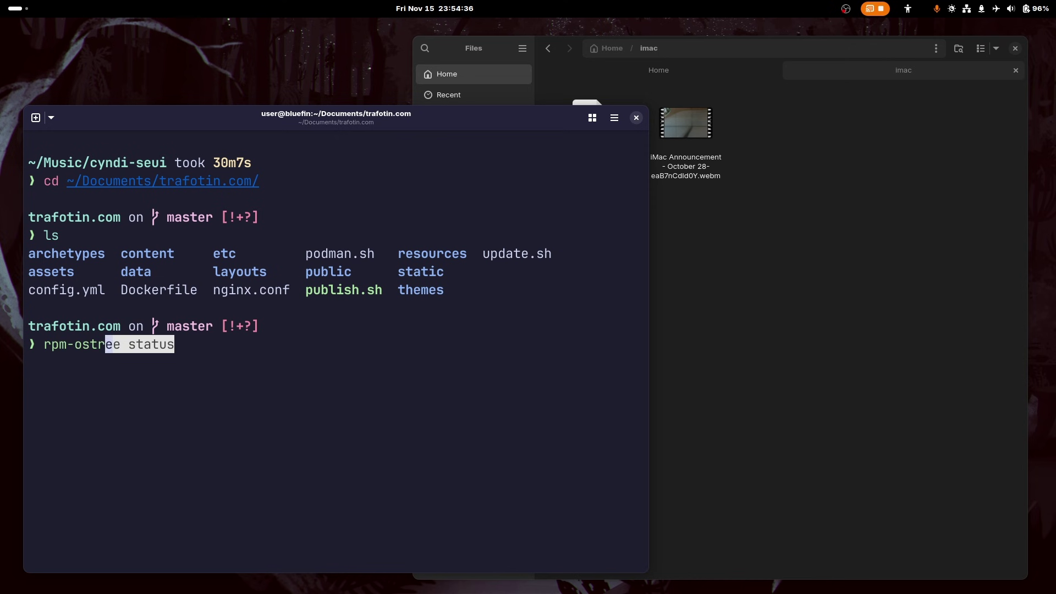
type("s")
key("Return")
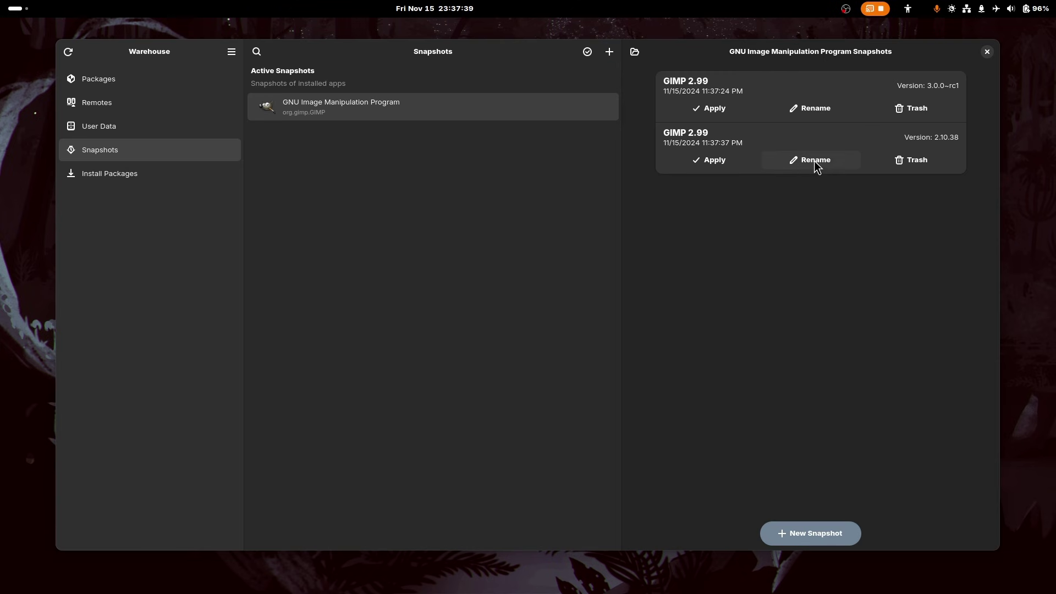
Step: Delete the GIMP 3.0.0~rc1 snapshot, then trash Calculator's stored user data
left_click(892, 106)
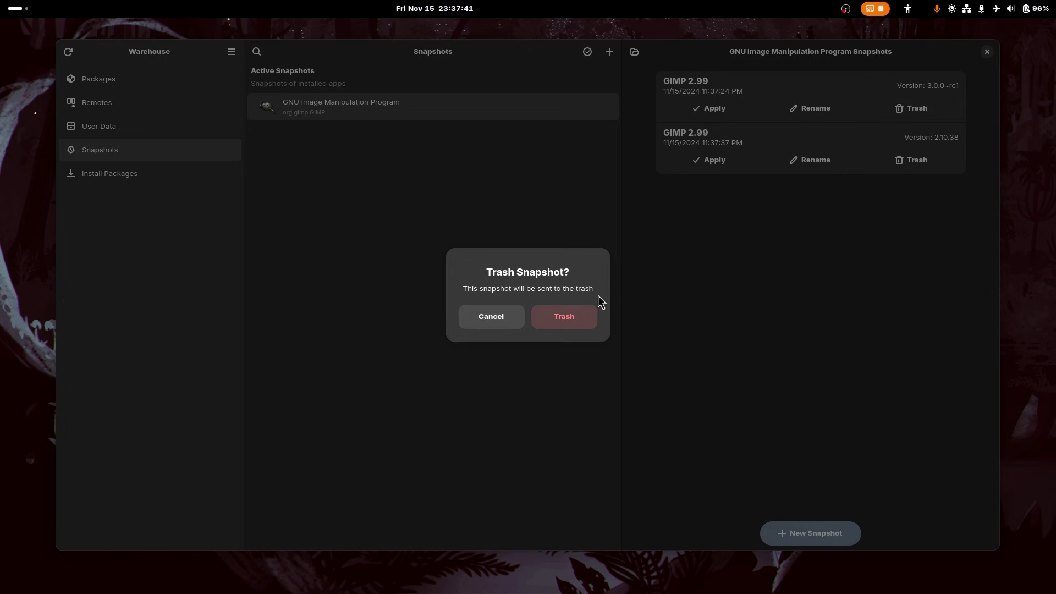
left_click(582, 312)
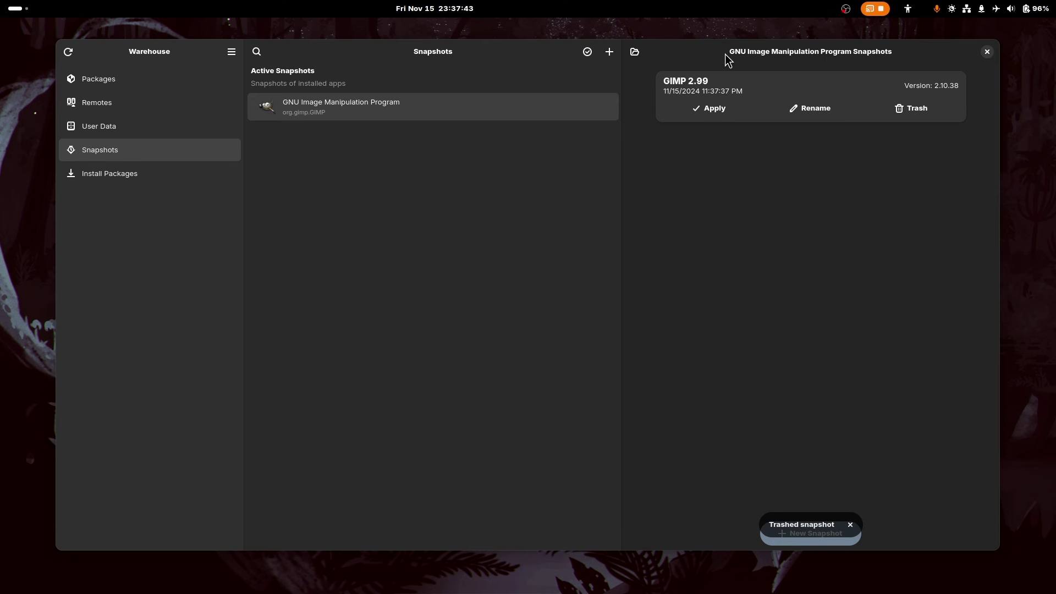
left_click(170, 130)
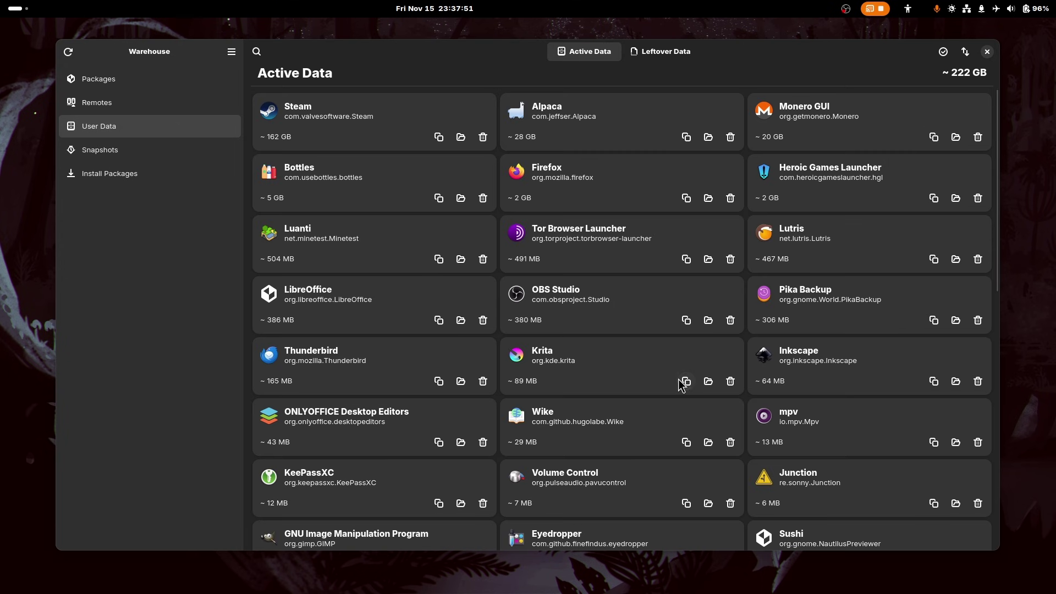
scroll(677, 378, "down", 6)
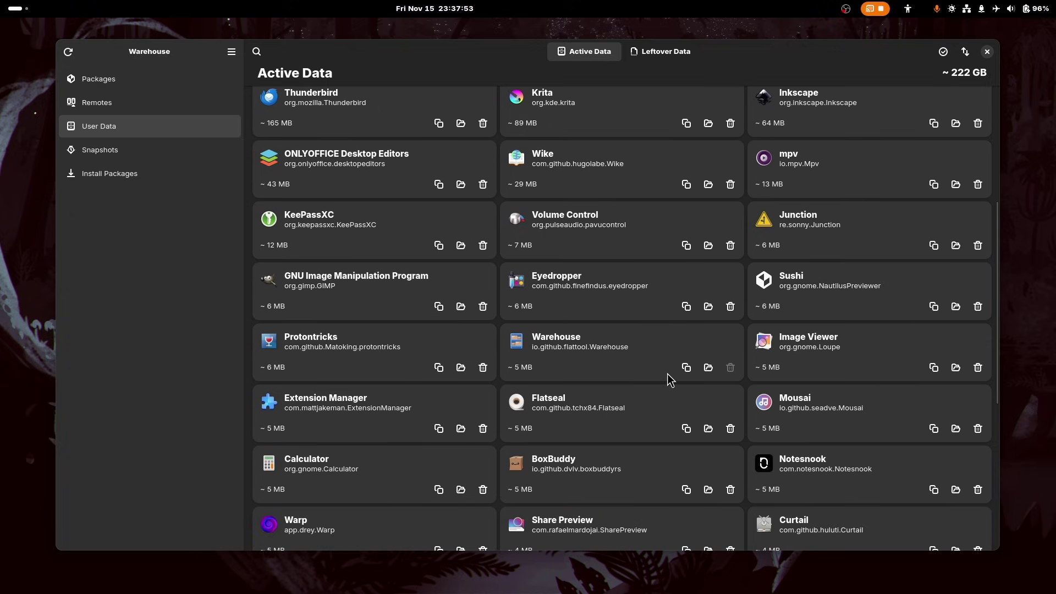
scroll(665, 373, "down", 2)
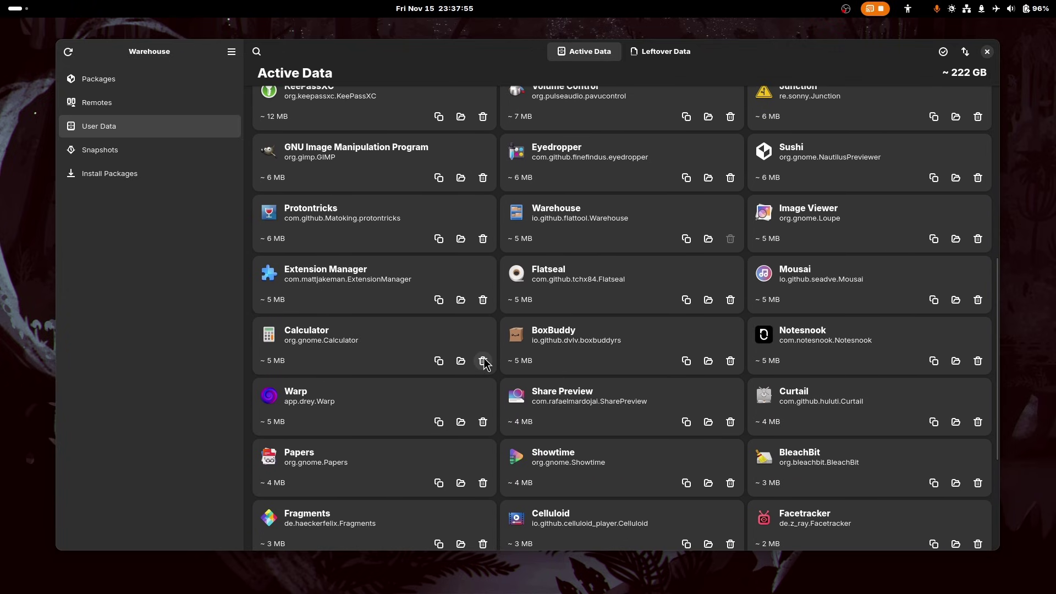
left_click(483, 360)
left_click(552, 323)
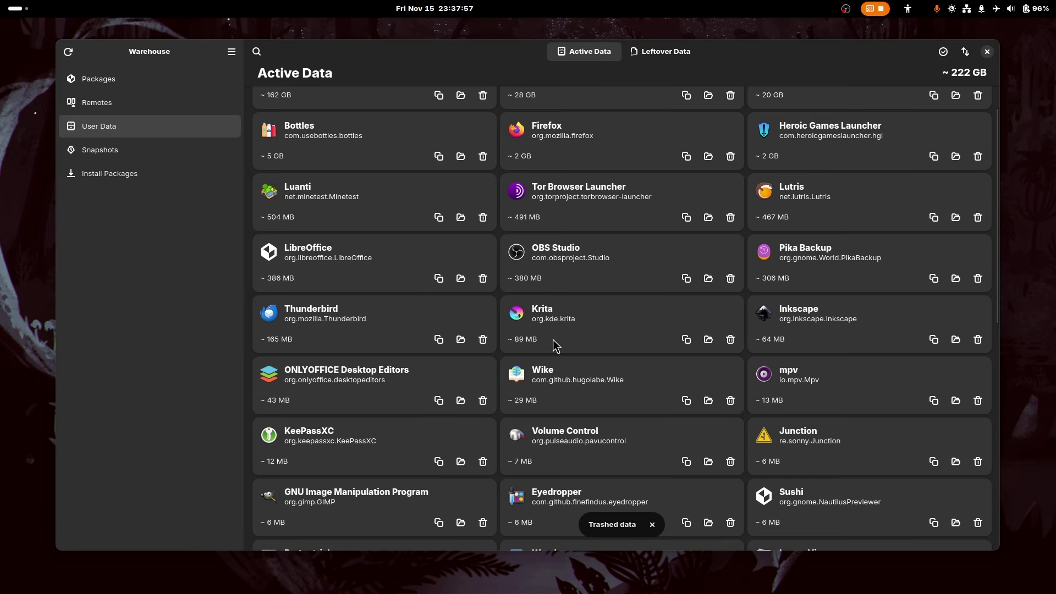
scroll(553, 345, "down", 2)
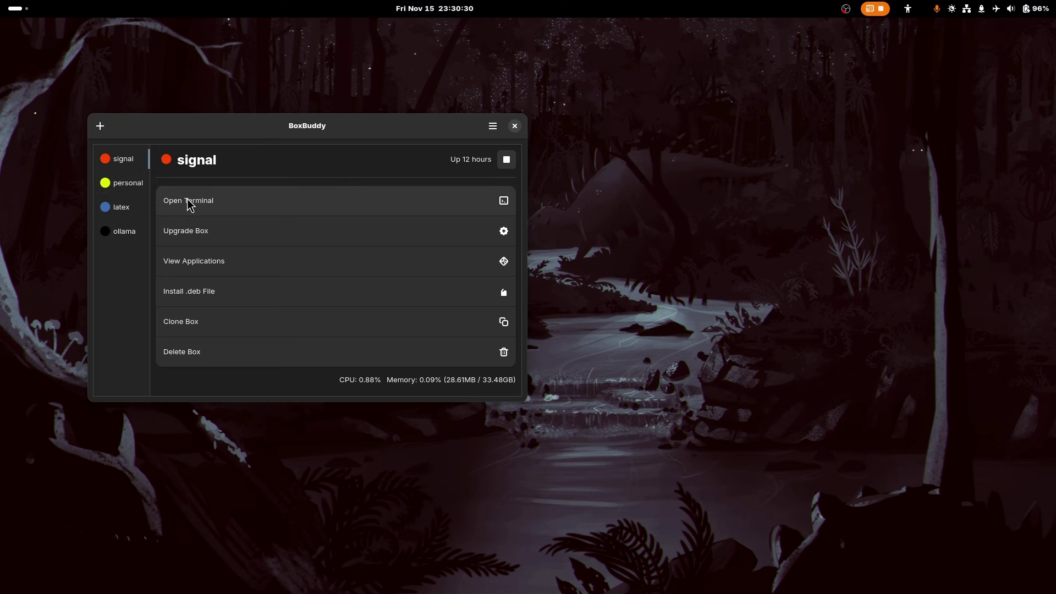
Step: Check the personal box's installed applications in BoxBuddy and open a terminal inside it
left_click(127, 185)
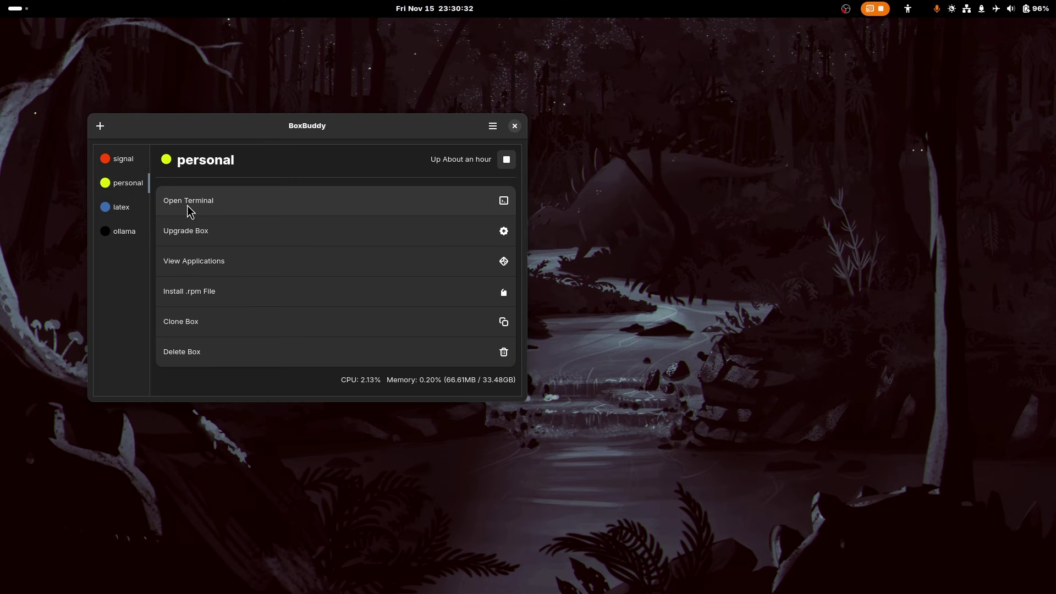
left_click(208, 260)
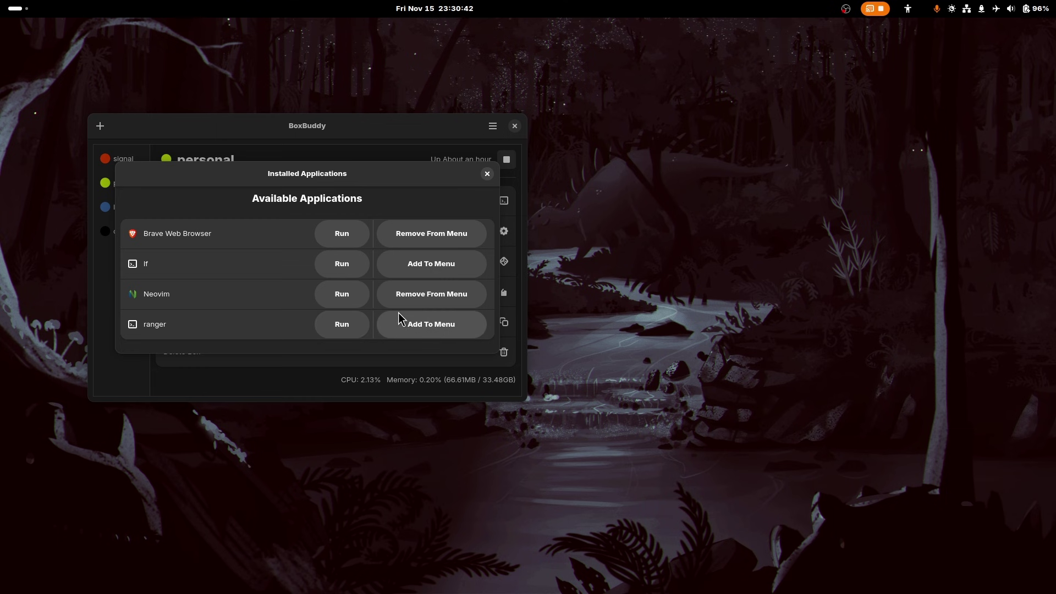
left_click(488, 174)
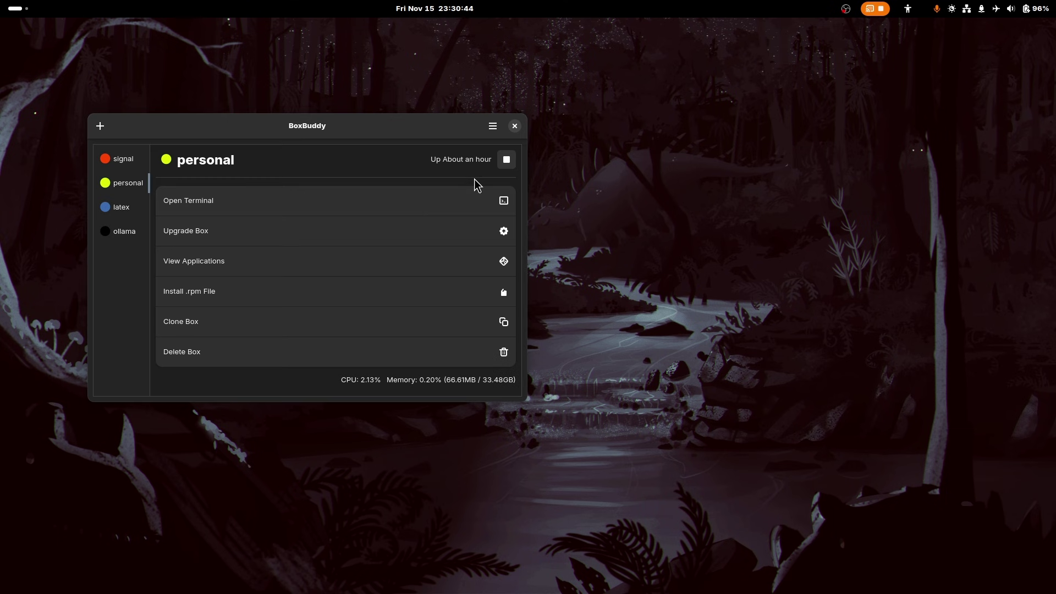
left_click(242, 213)
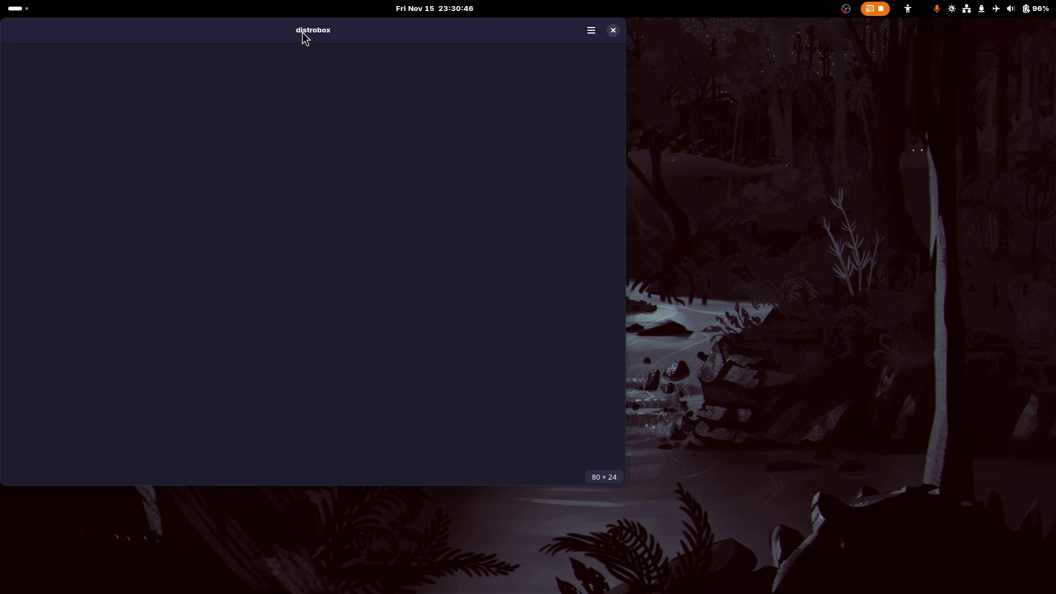
left_click_drag(307, 38, 574, 77)
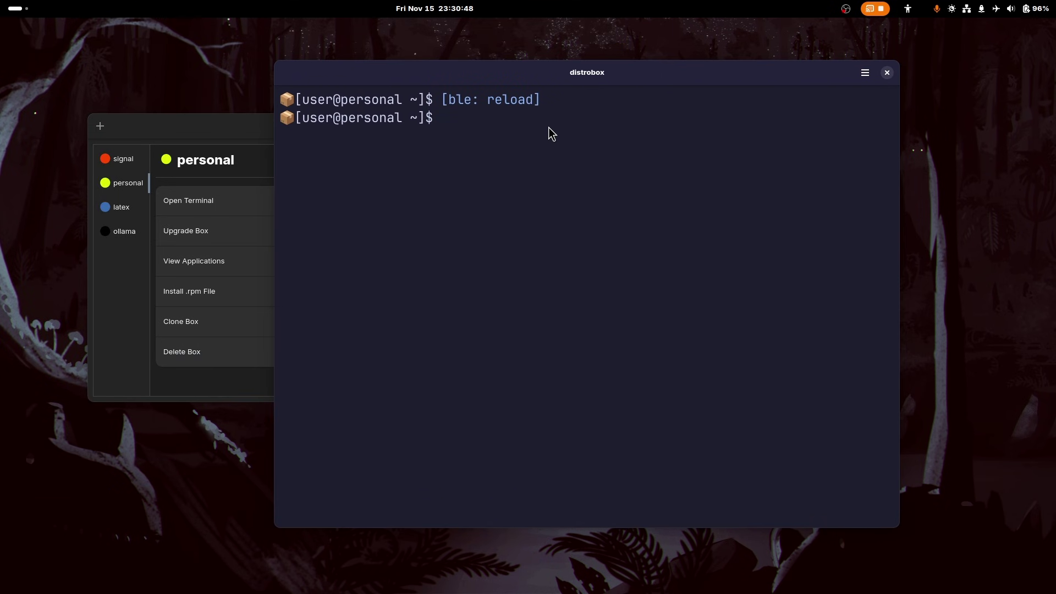
Step: Change into the Documents/trafotin.com folder in the box terminal
type("lfcd")
key("Return")
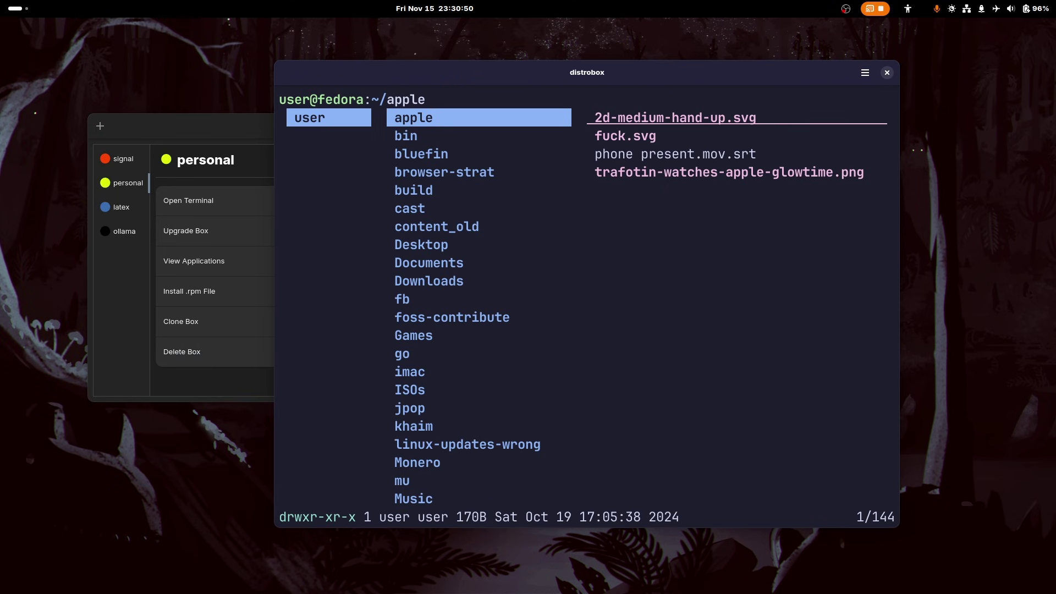
key("d")
type("q")
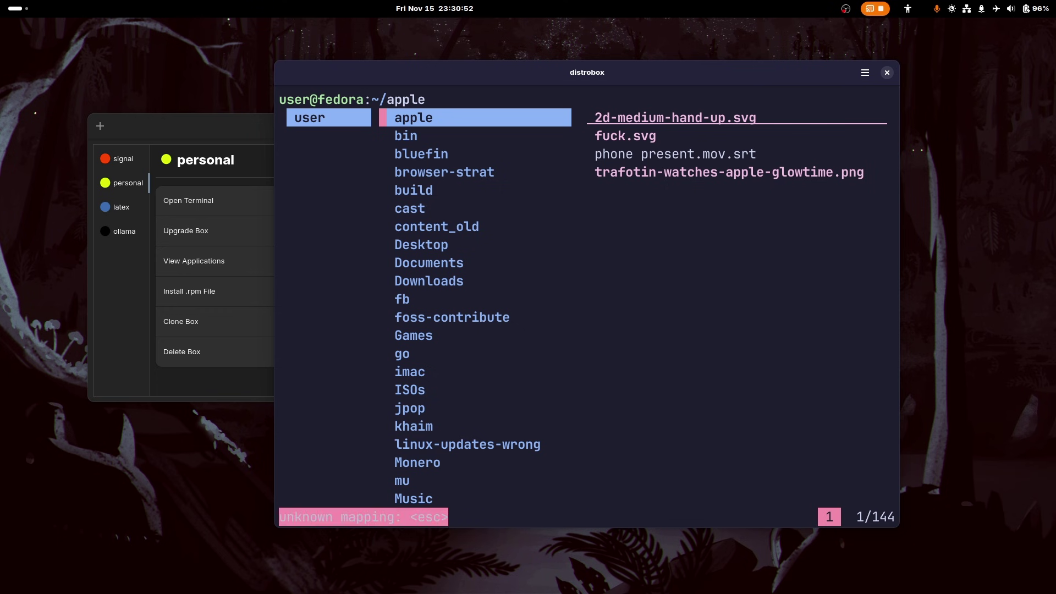
type("cd ")
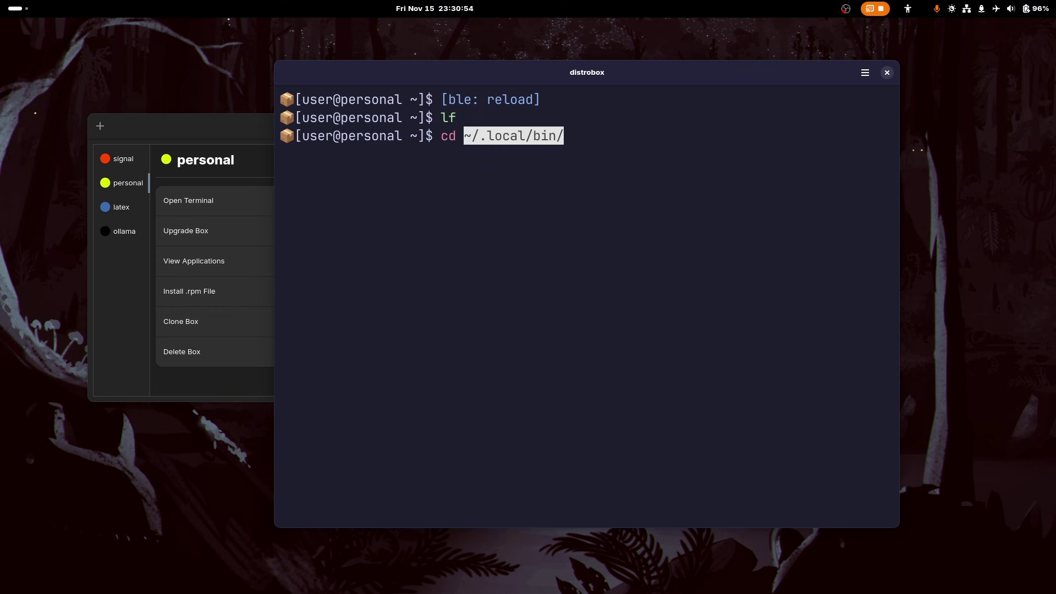
type("Documents/")
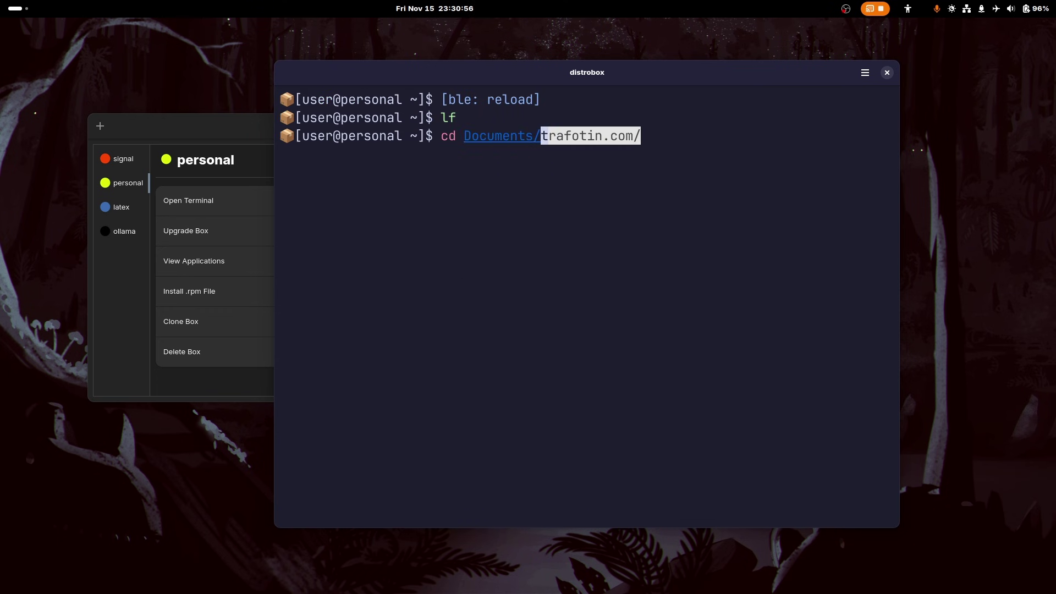
key("Tab")
key("Tab")
key("Tab")
key("Tab")
key("Tab")
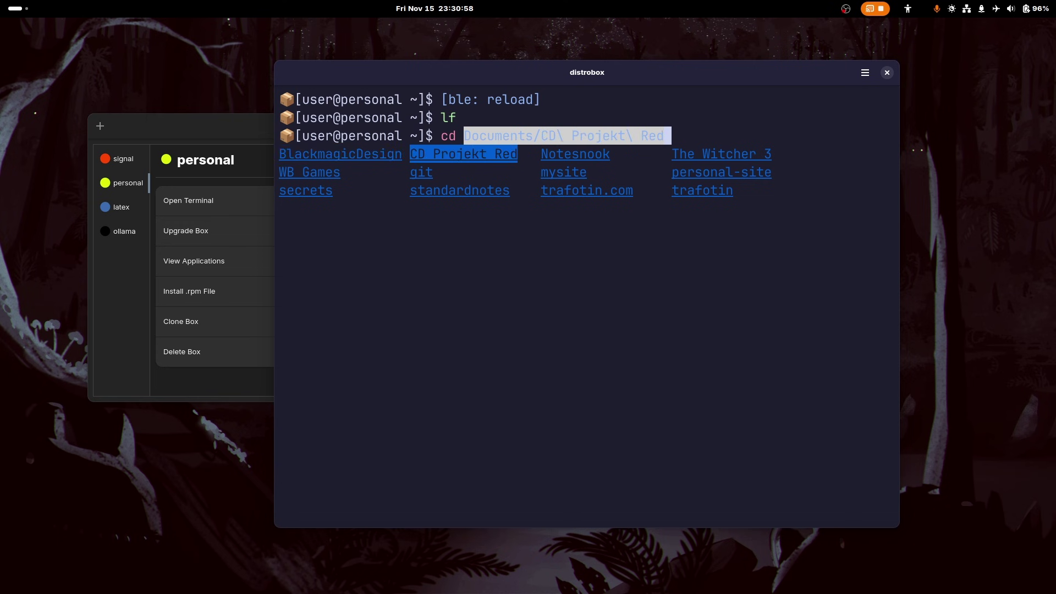
key("Tab")
key("Tab")
key("Tab")
key("Tab")
key("Tab")
key("Tab")
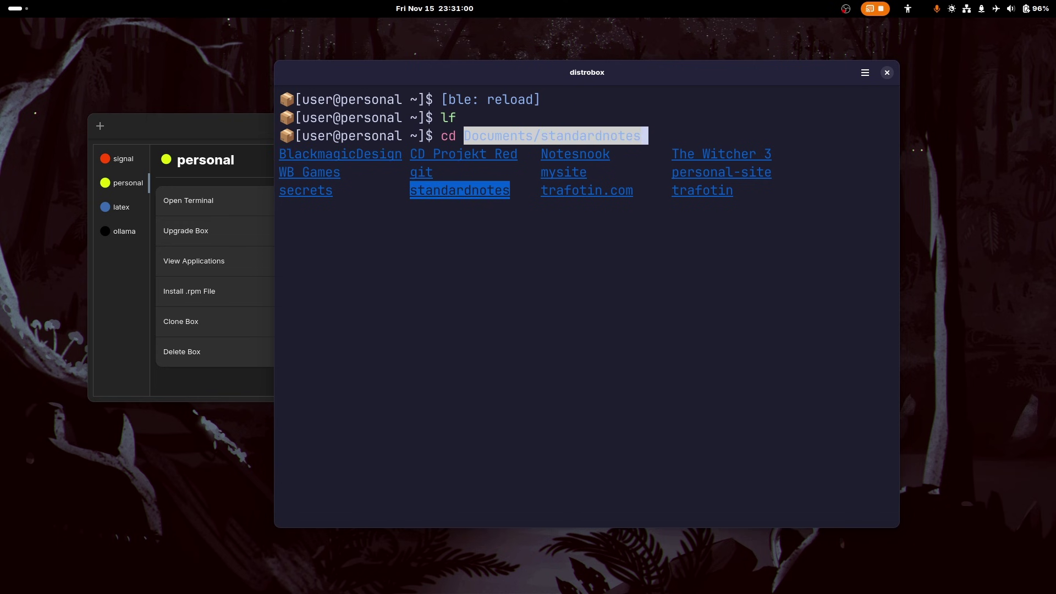
key("Return")
key("Return")
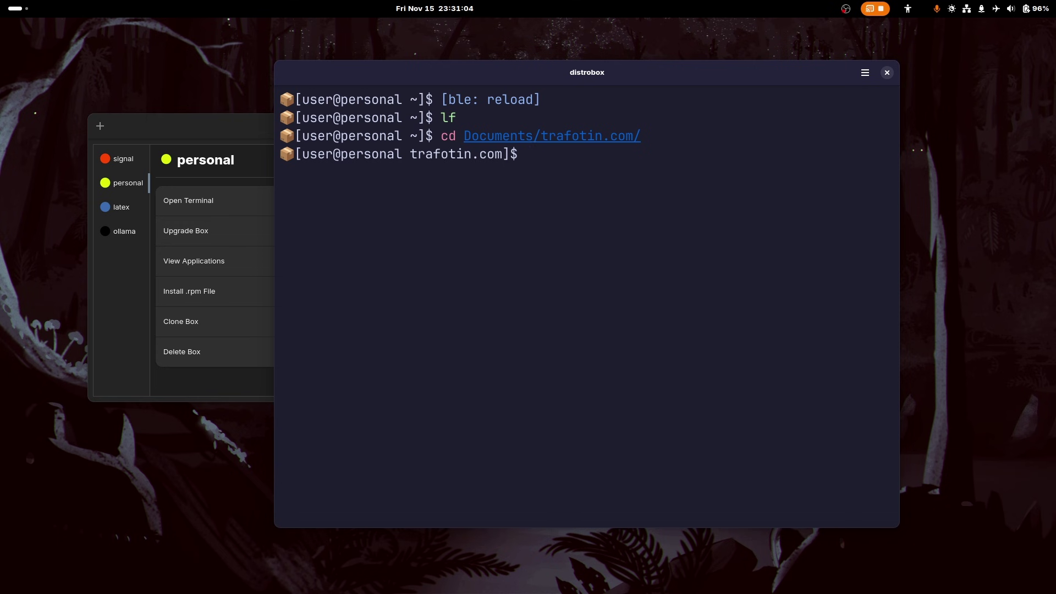
Step: Browse trafotin.com's assets, content and data folders with lf
type("v")
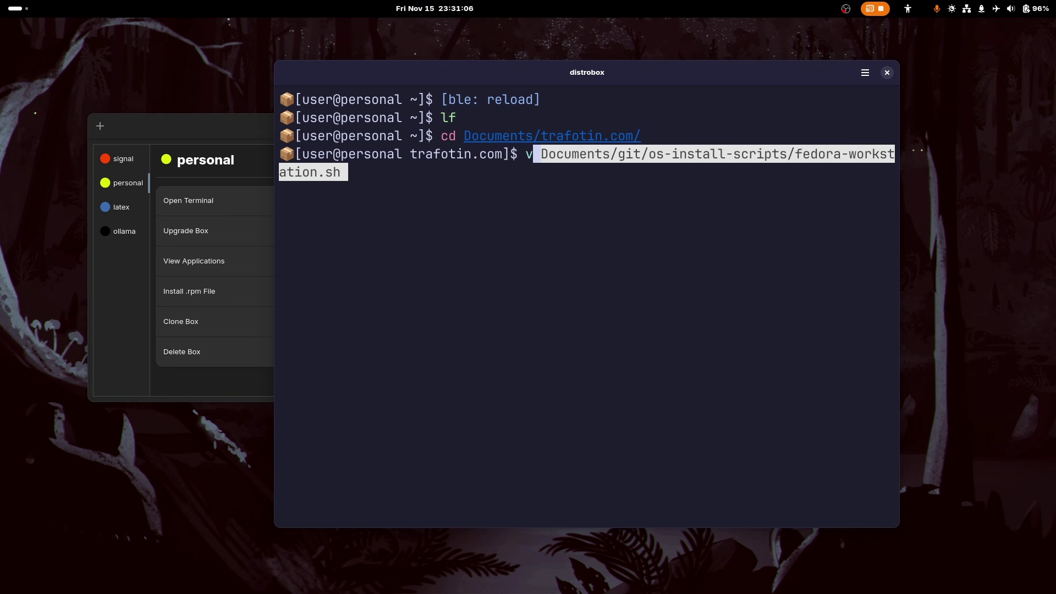
key("BackSpace")
key("BackSpace")
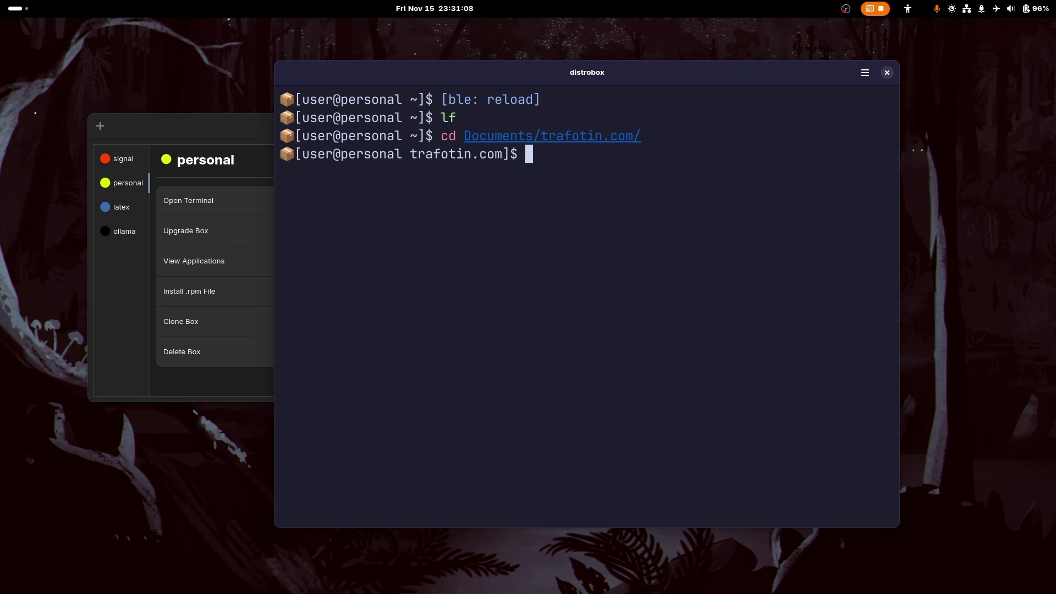
type("lf")
key("Return")
key("Down")
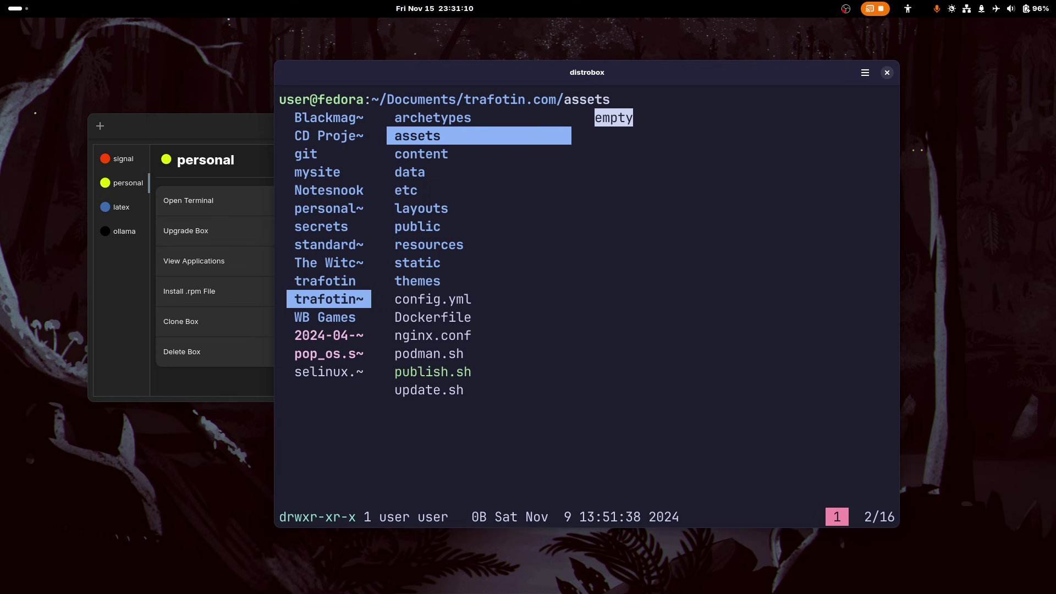
key("Right")
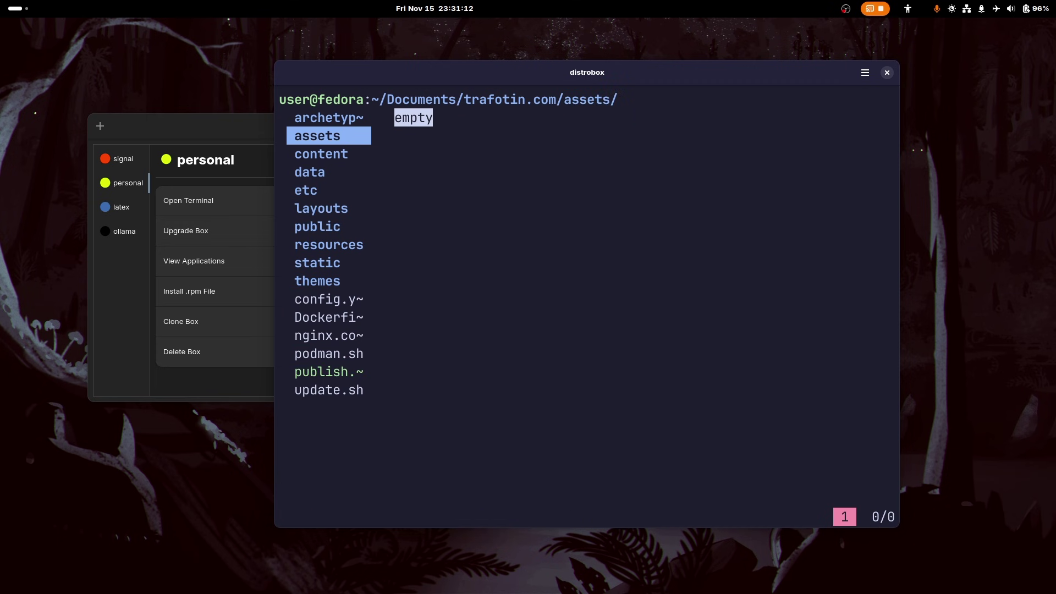
key("Left")
key("Down")
key("Right")
key("Down")
key("Down")
key("Down")
key("Down")
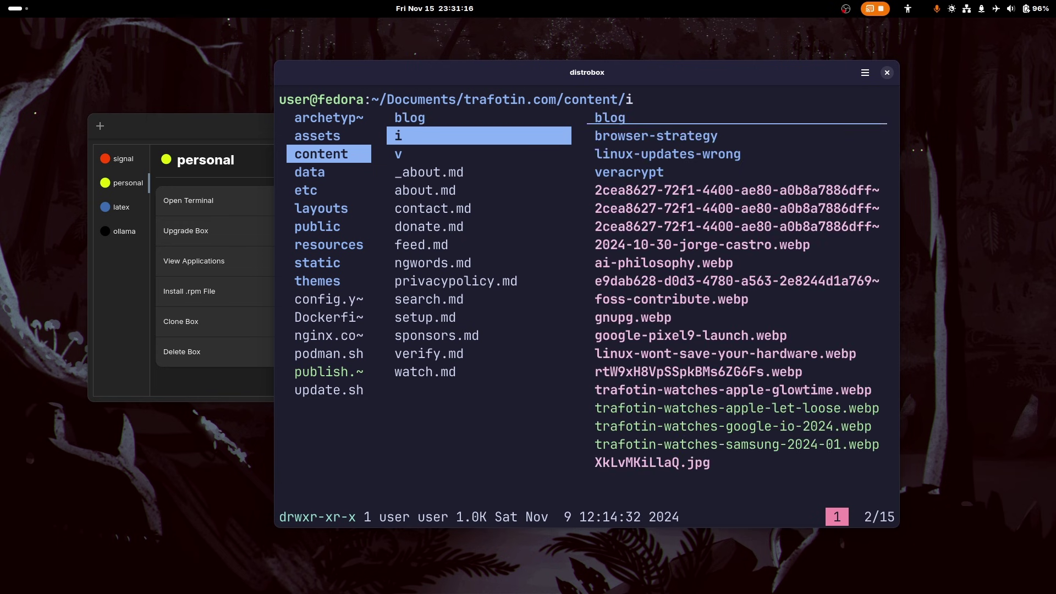
key("Left")
key("Down")
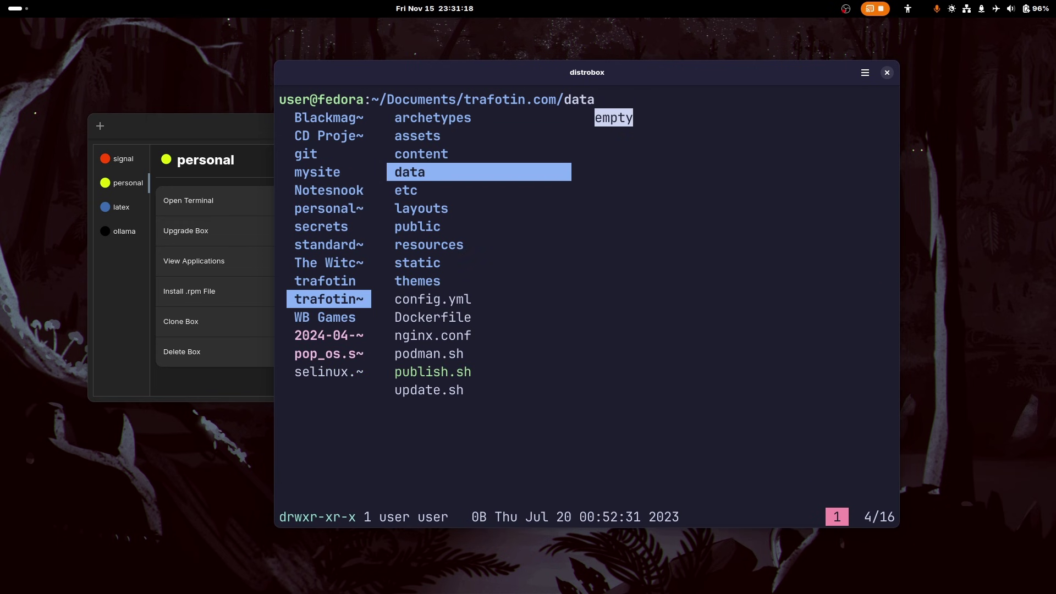
key("Up")
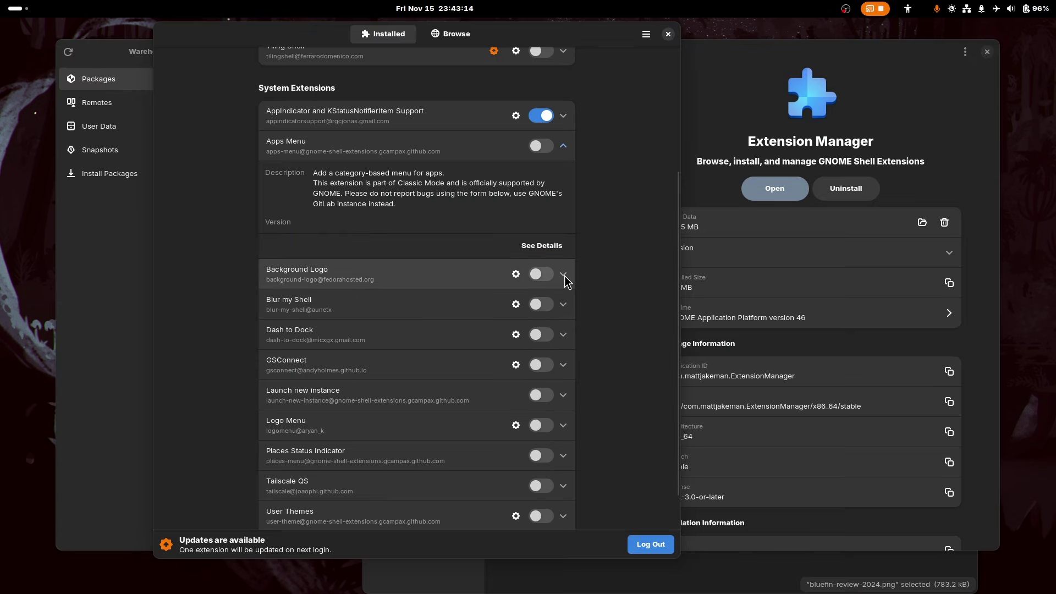
Step: Expand Background Logo's description, then read through the Apps Menu extension's details and reviews
left_click(563, 273)
scroll(564, 276, "down", 1)
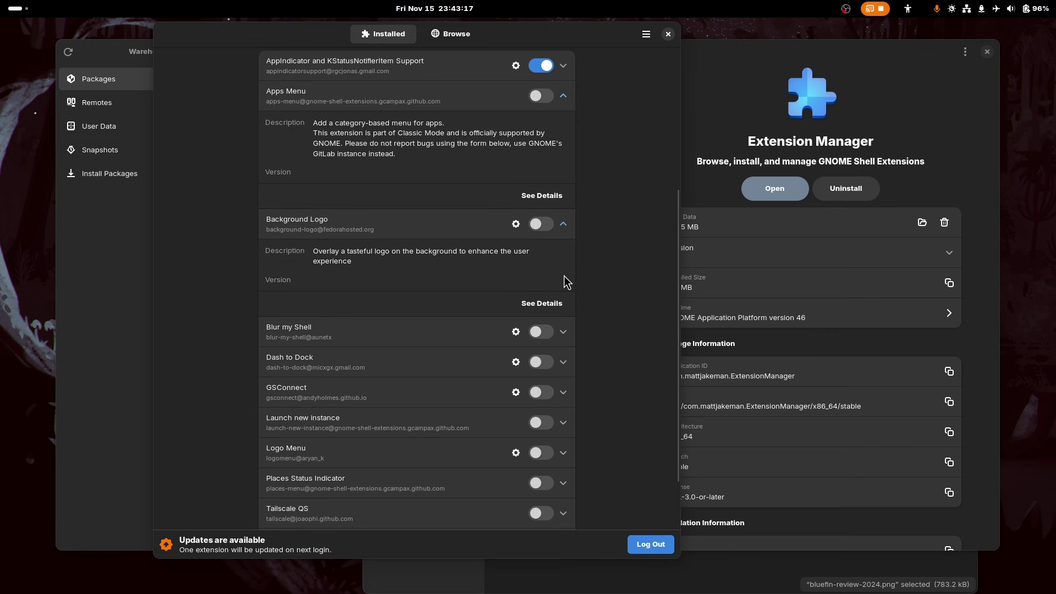
left_click(543, 197)
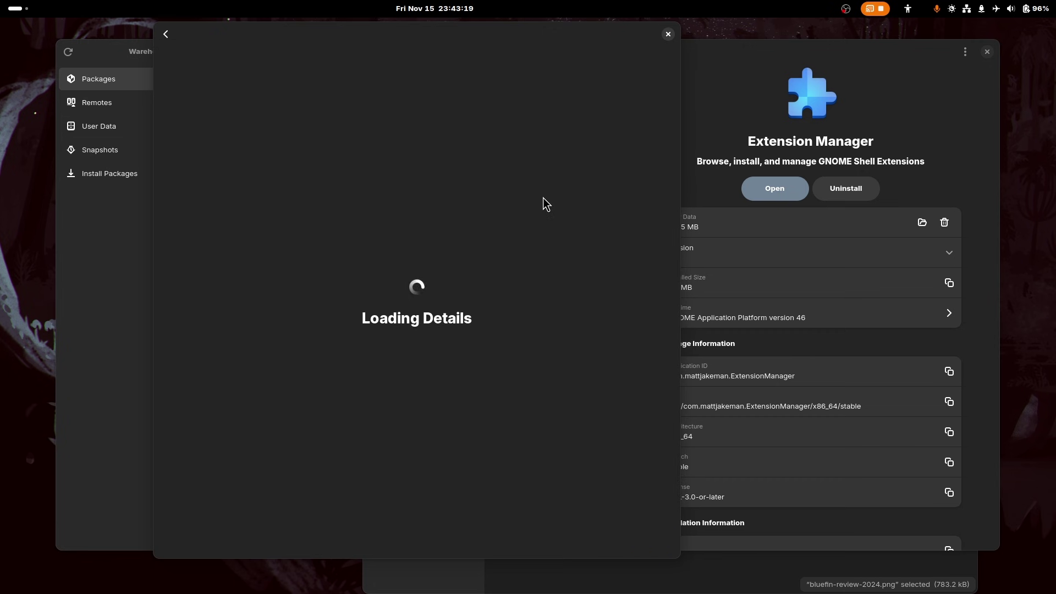
scroll(573, 330, "down", 6)
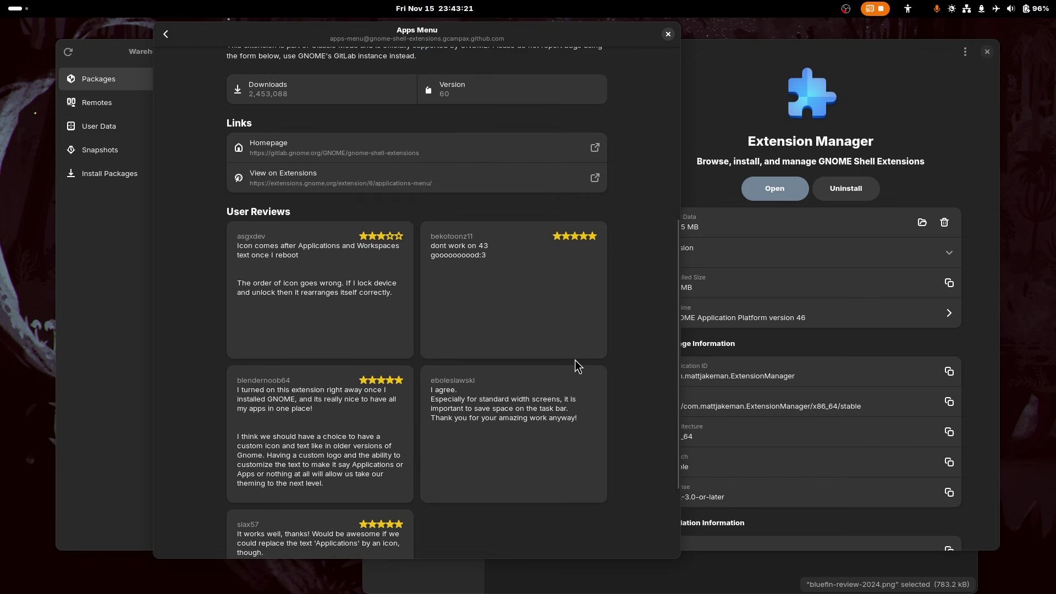
scroll(575, 360, "down", 2)
scroll(575, 360, "up", 3)
scroll(575, 360, "down", 3)
scroll(430, 471, "up", 1)
scroll(430, 470, "up", 5)
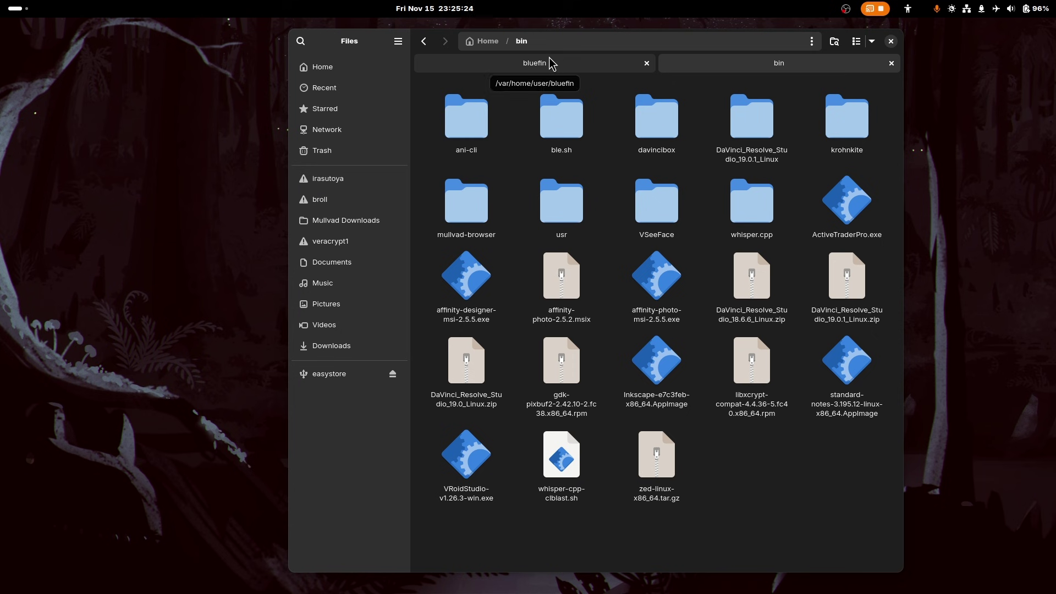
Step: Open a terminal in ~/bin and make the Inkscape AppImage executable with chmod +x
right_click(757, 467)
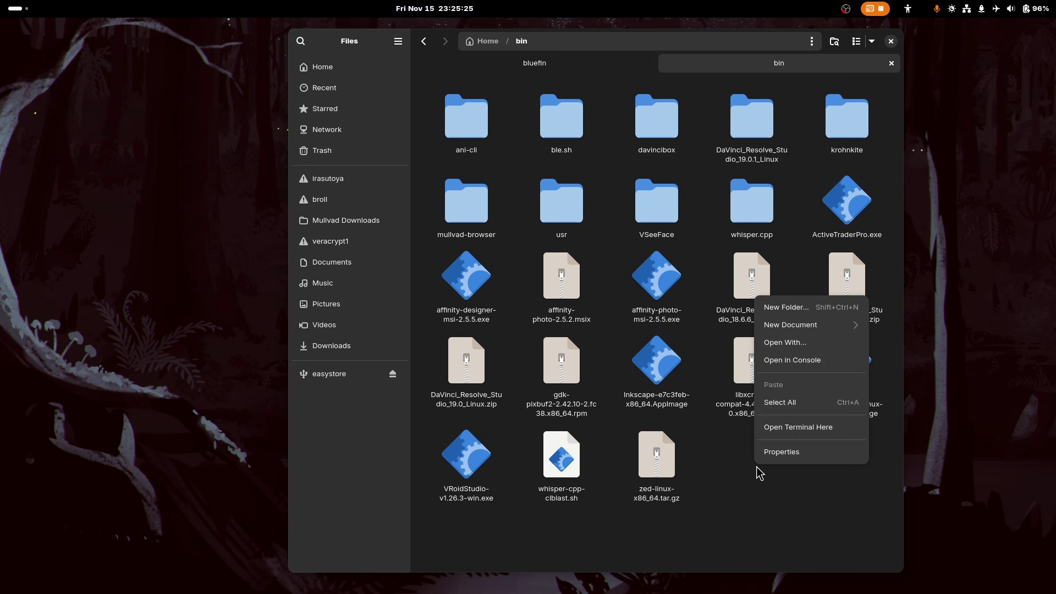
left_click(781, 428)
left_click_drag(380, 34, 408, 51)
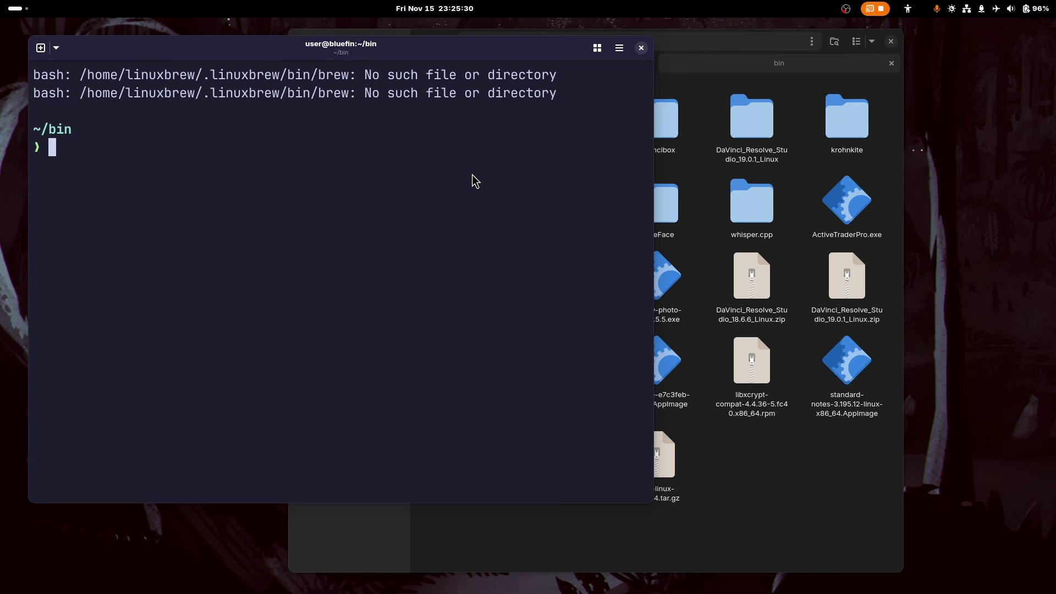
type("chmod +")
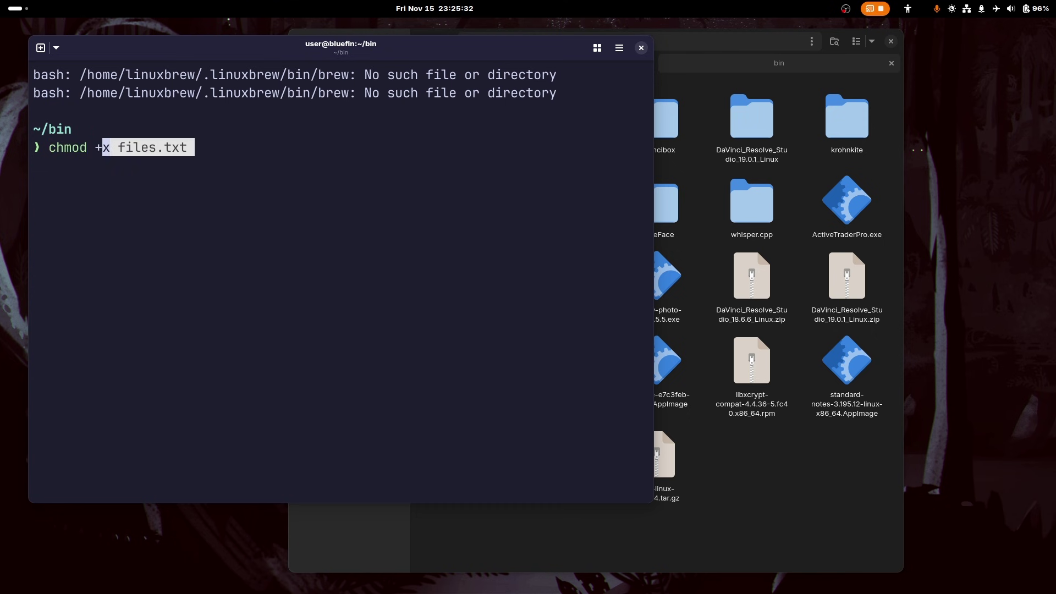
type("x In")
key("Tab")
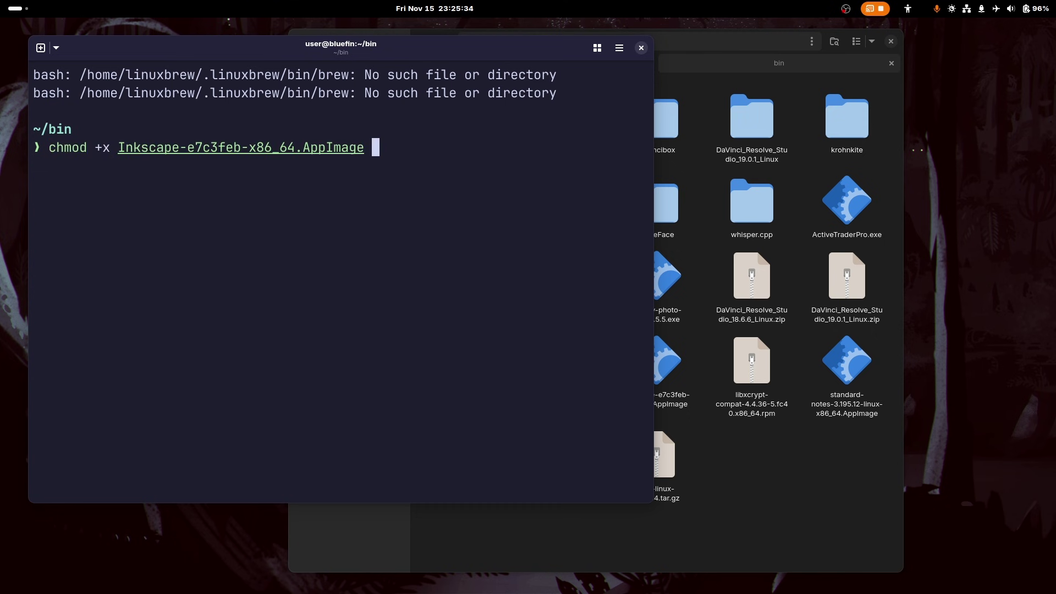
key("Return")
Step: Launch ./Inkscape-e7c3feb-x86_64.AppImage from the terminal
type("./I")
key("Tab")
key("Return")
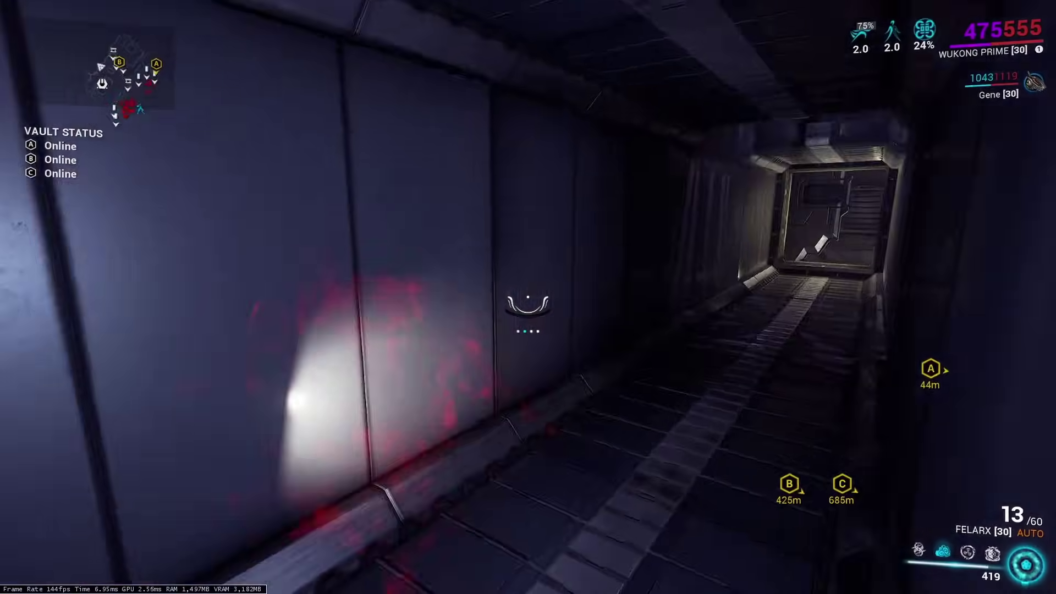
Step: Dash down the corridor with Cloud Walker and hack the vault data console
key("3")
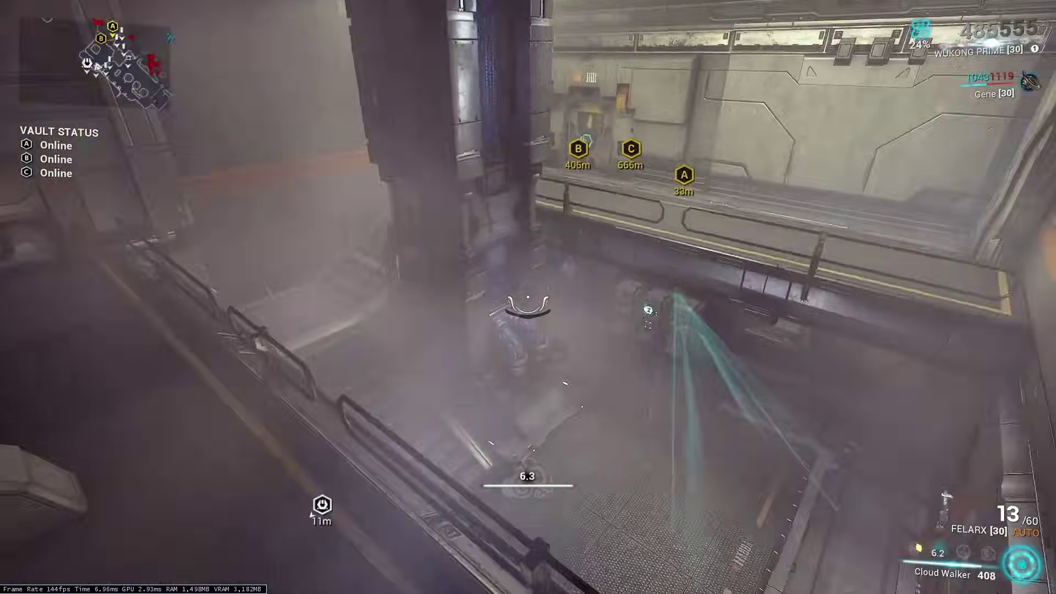
key("3")
key("x")
key("3")
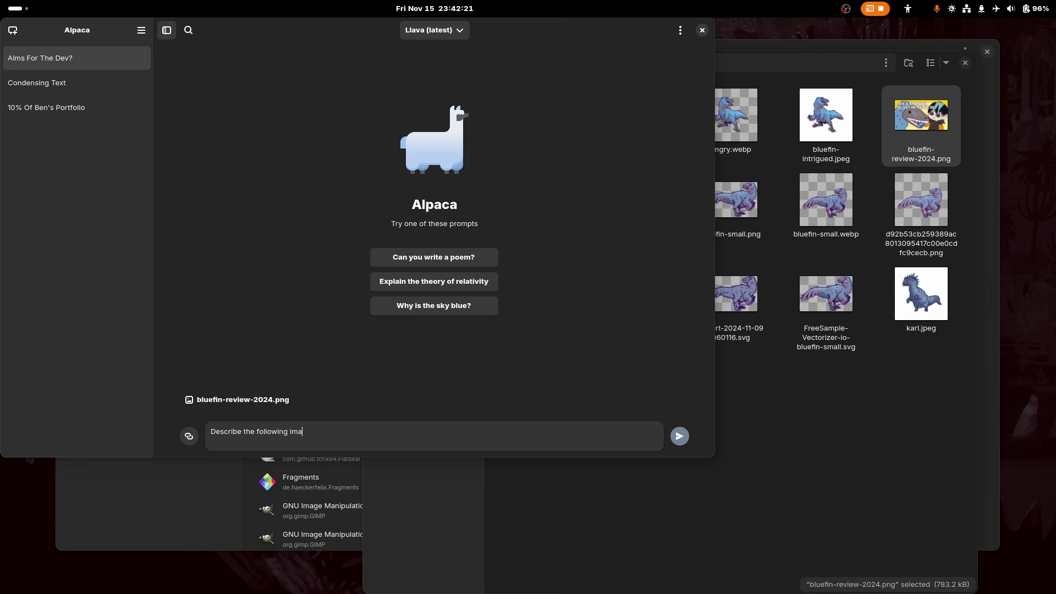
Step: Ask Llava to describe the attached bluefin-review-2024.png, then 'Describe the image in one sentence.'
type("ge.")
key("Return")
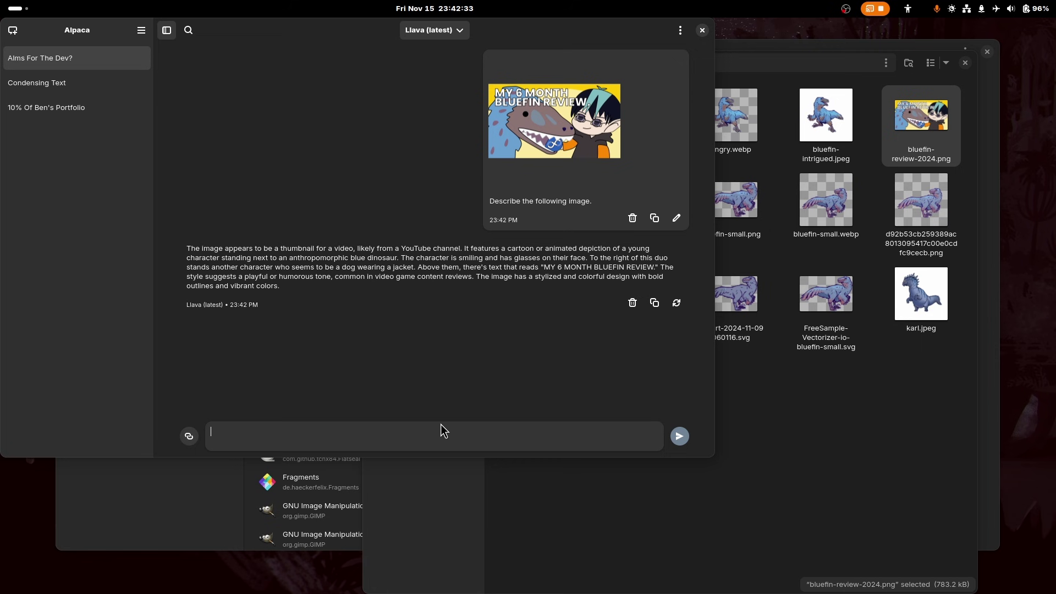
type("Decribe the")
key("ctrl+BackSpace")
type("scribe")
key("End")
type("the image in one sentence.")
key("Return")
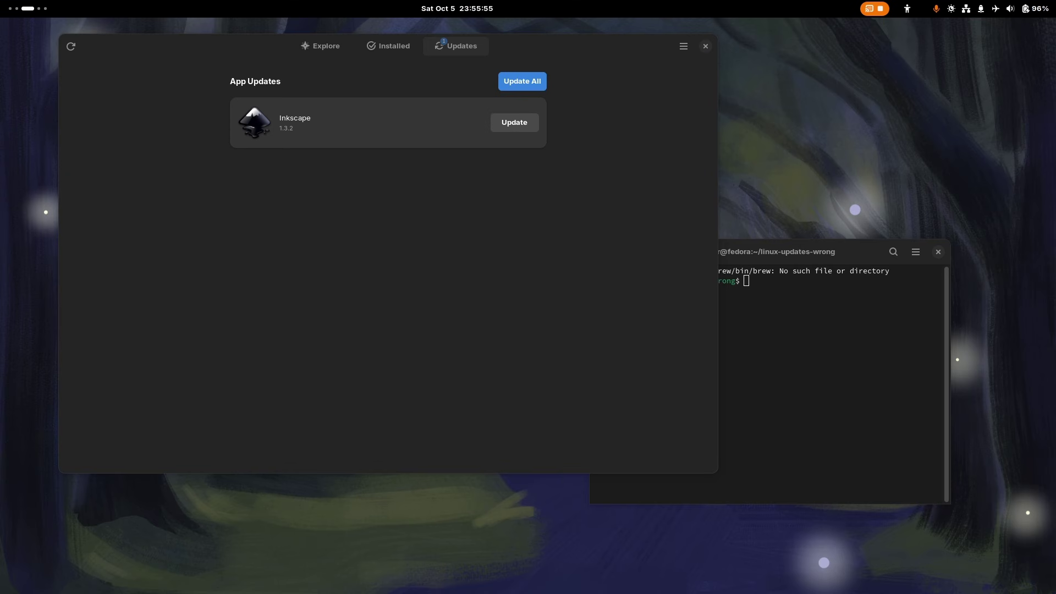
Step: Bring the terminal forward and run 'rpm-ostree upgrade ; flatpak upgrade -y ; distrobox upgrade --all'
left_click(853, 349)
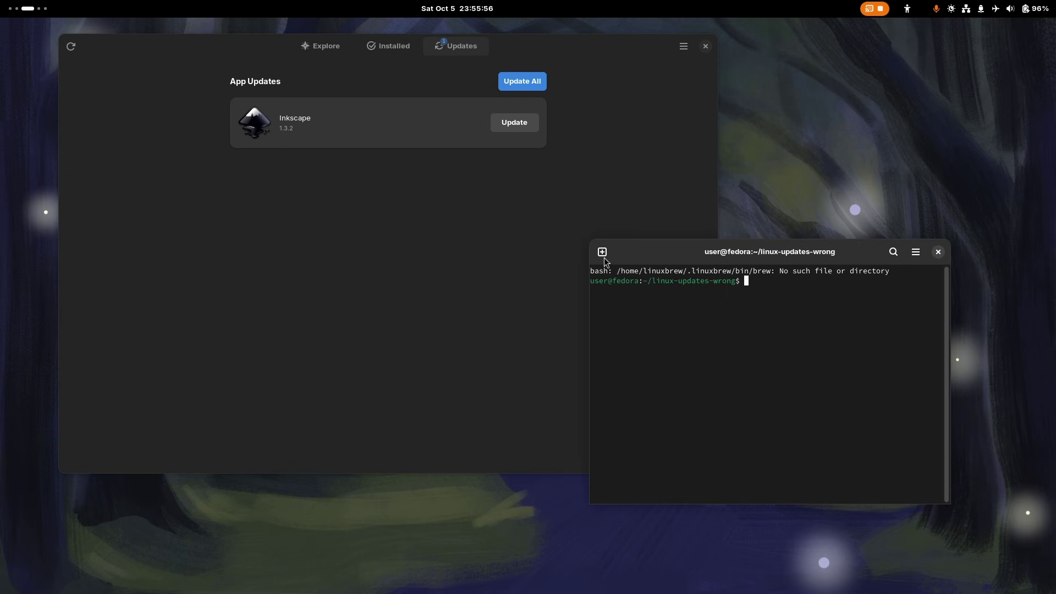
left_click_drag(650, 253, 584, 230)
left_click(638, 280)
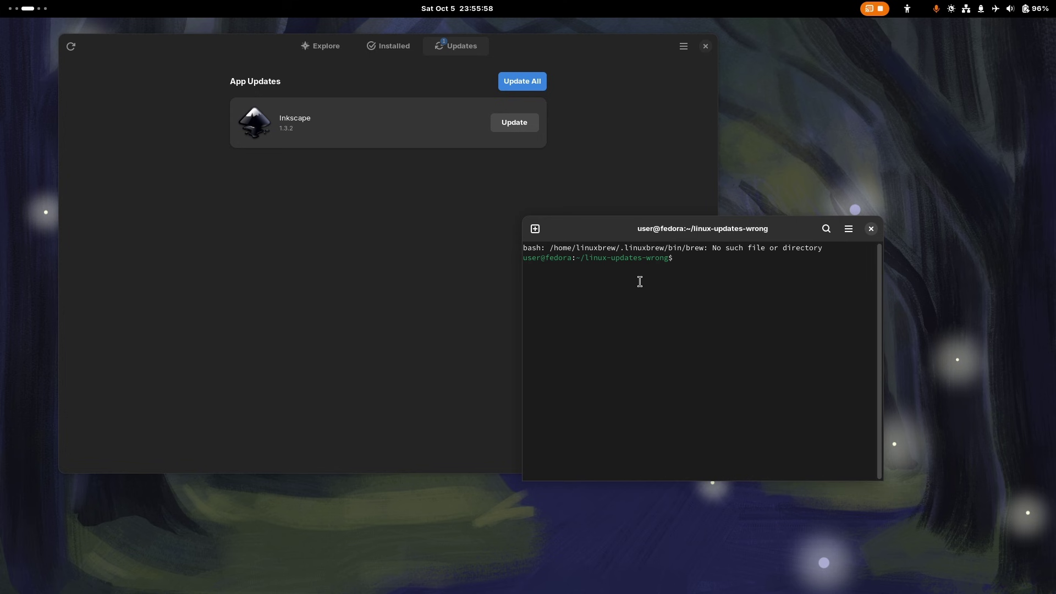
type("rpm-o")
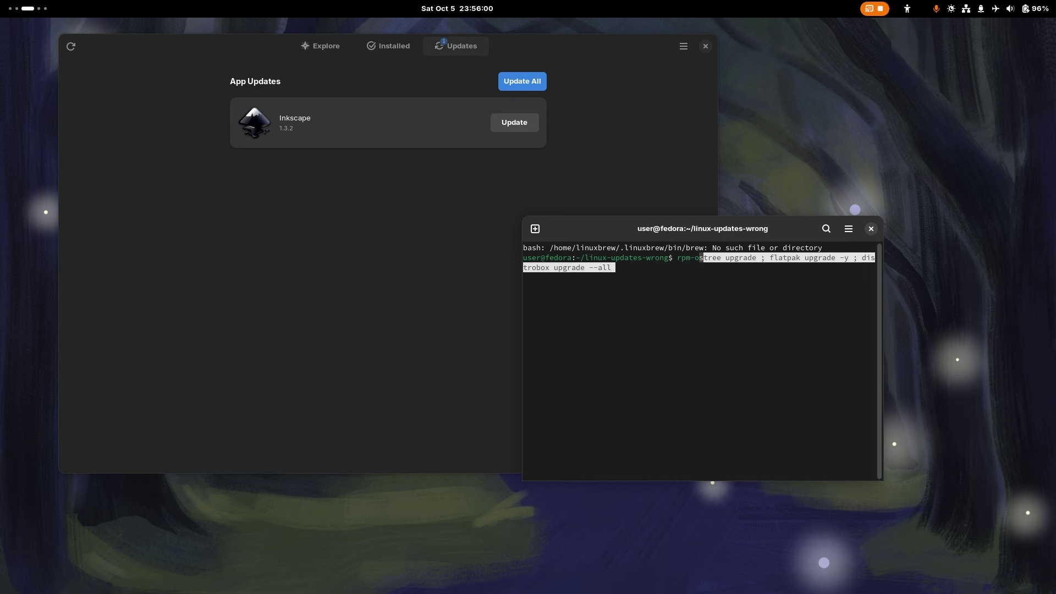
type("stree upgrade")
key("Right")
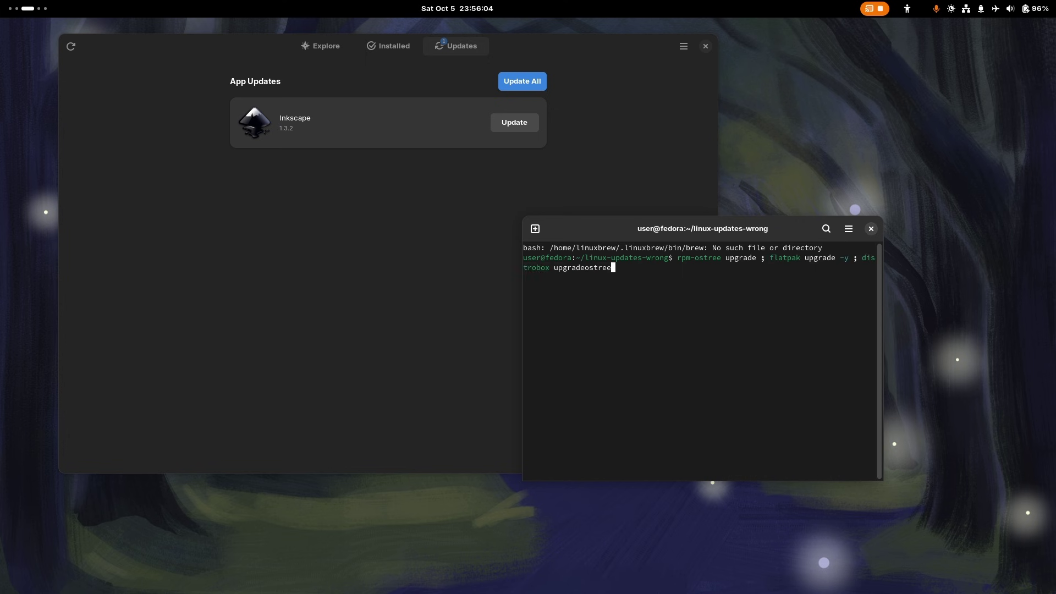
key("BackSpace")
key("BackSpace")
key("BackSpace")
key("BackSpace")
key("BackSpace")
key("BackSpace")
type("--all")
key("Return")
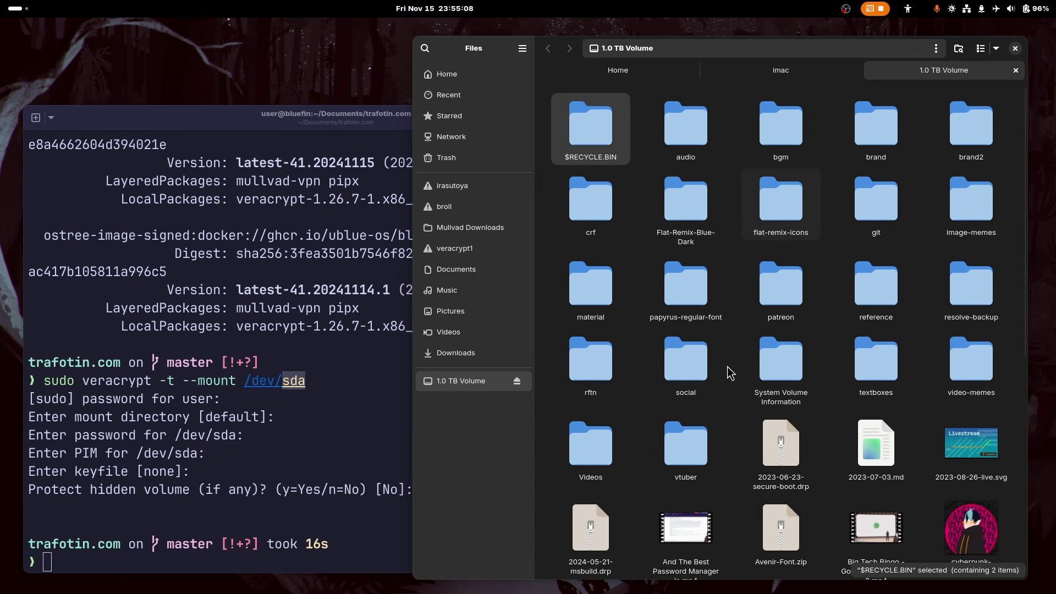
Step: Navigate through video-memes, broll and linux into the flatpak folder on the 1.0 TB Volume
scroll(712, 437, "down", 2)
scroll(712, 438, "up", 2)
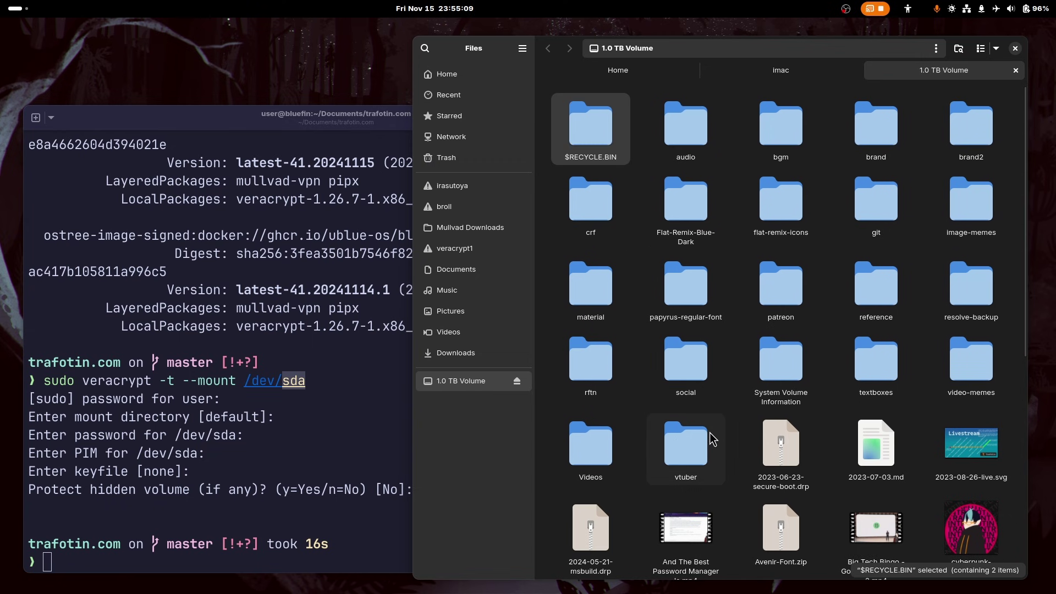
double_click(948, 375)
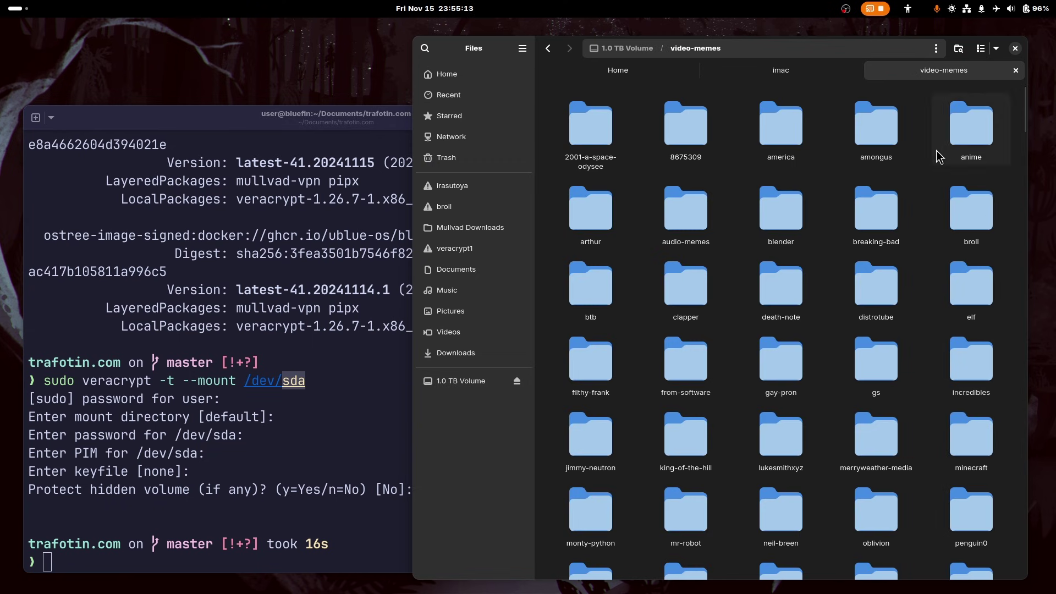
double_click(961, 220)
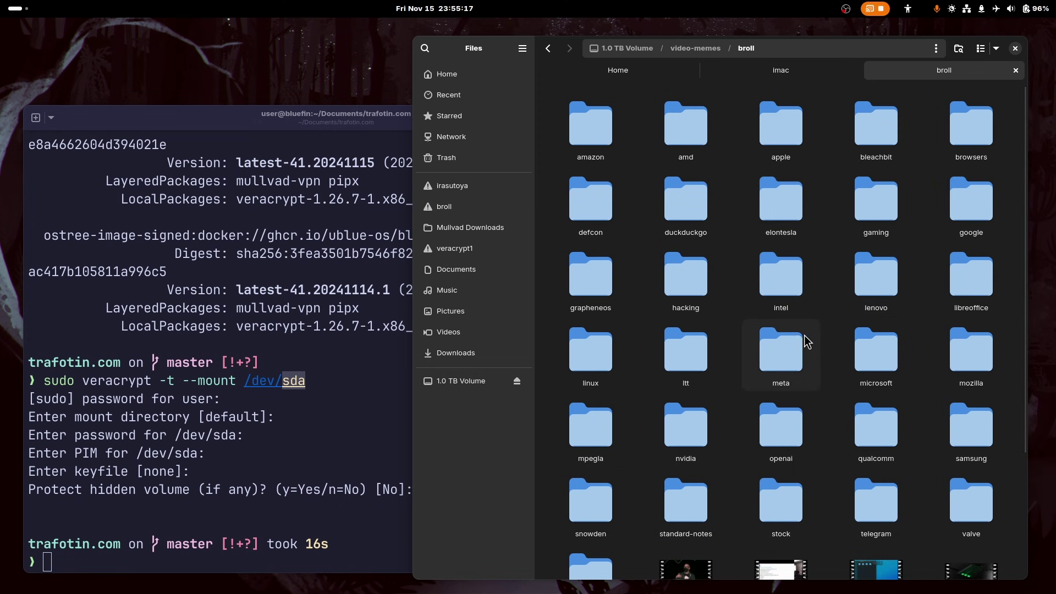
scroll(806, 336, "down", 1)
scroll(806, 337, "up", 1)
double_click(605, 345)
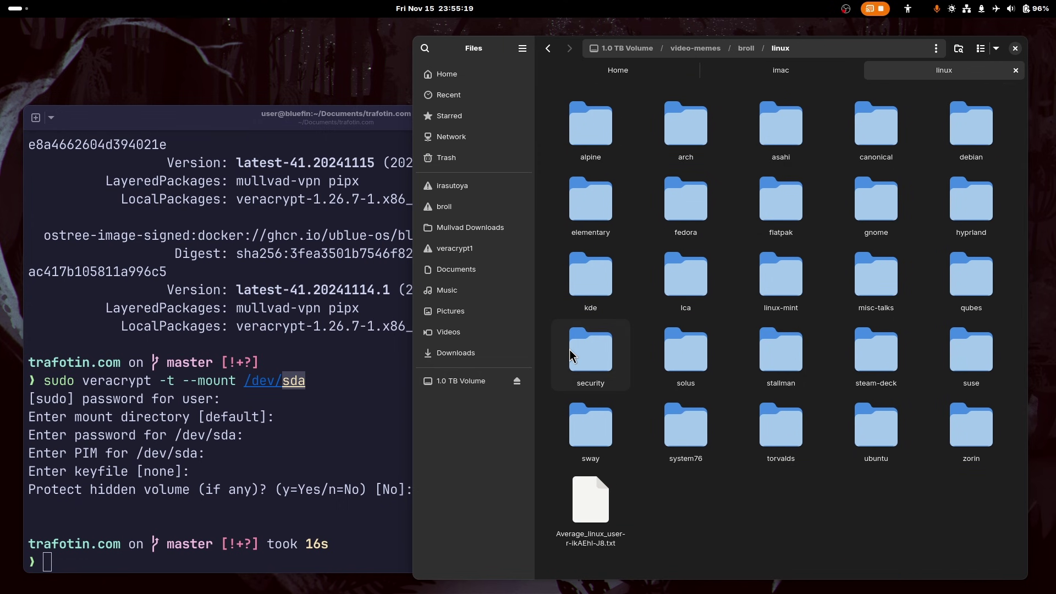
double_click(768, 202)
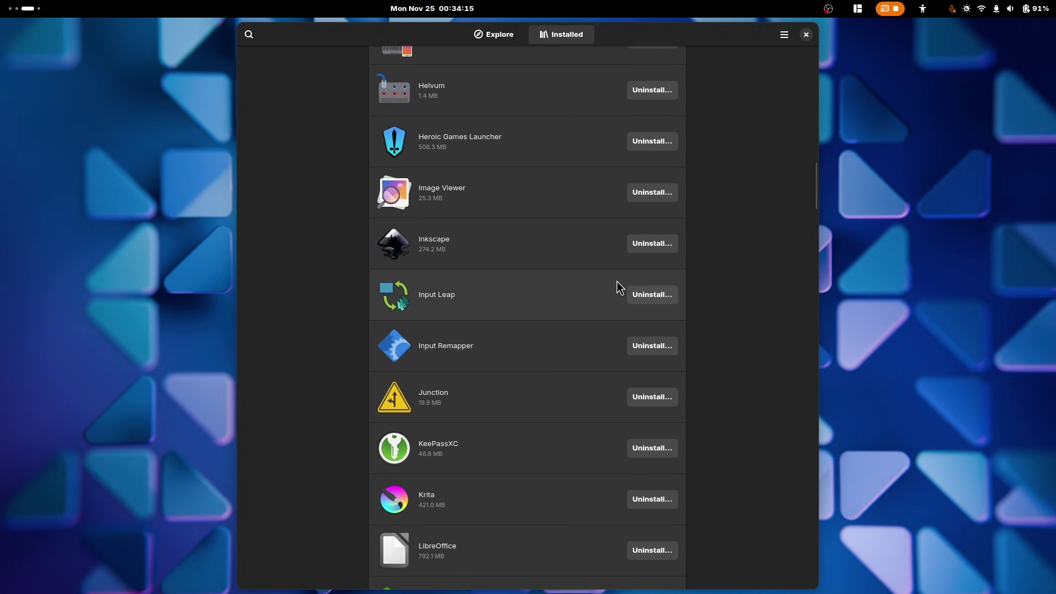
Step: Try uninstalling Input Leap and review the failure details before dismissing them
left_click(645, 294)
left_click(576, 340)
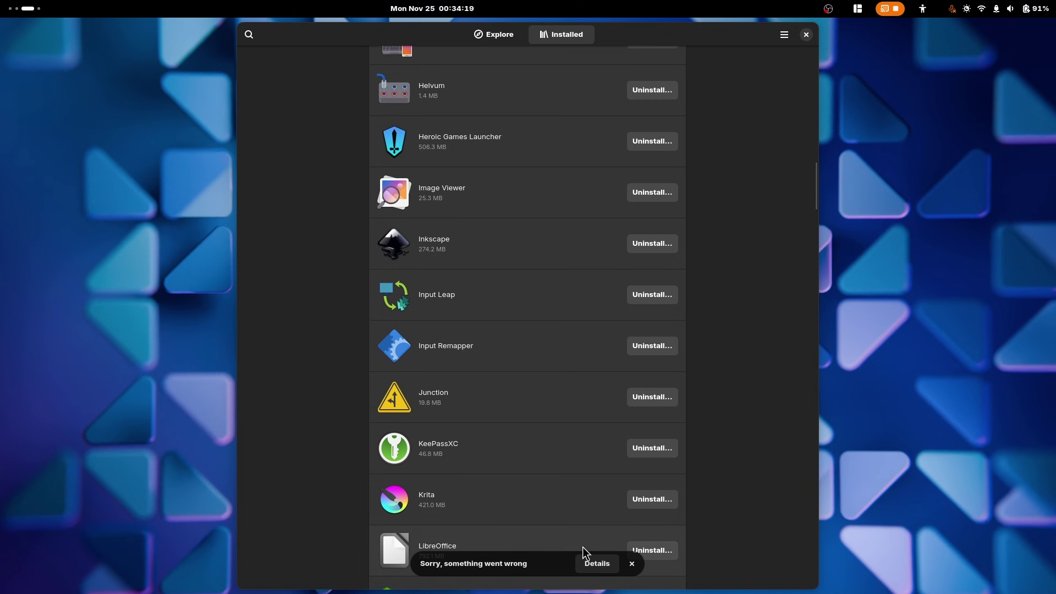
left_click(598, 564)
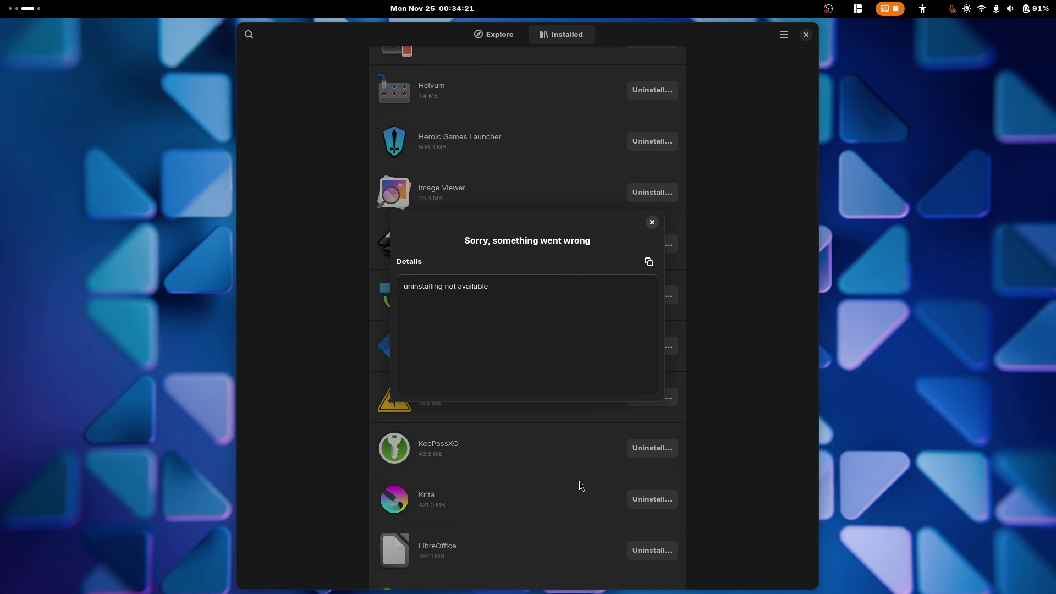
left_click(651, 223)
Step: Confirm uninstalling Input Remapper
left_click(656, 346)
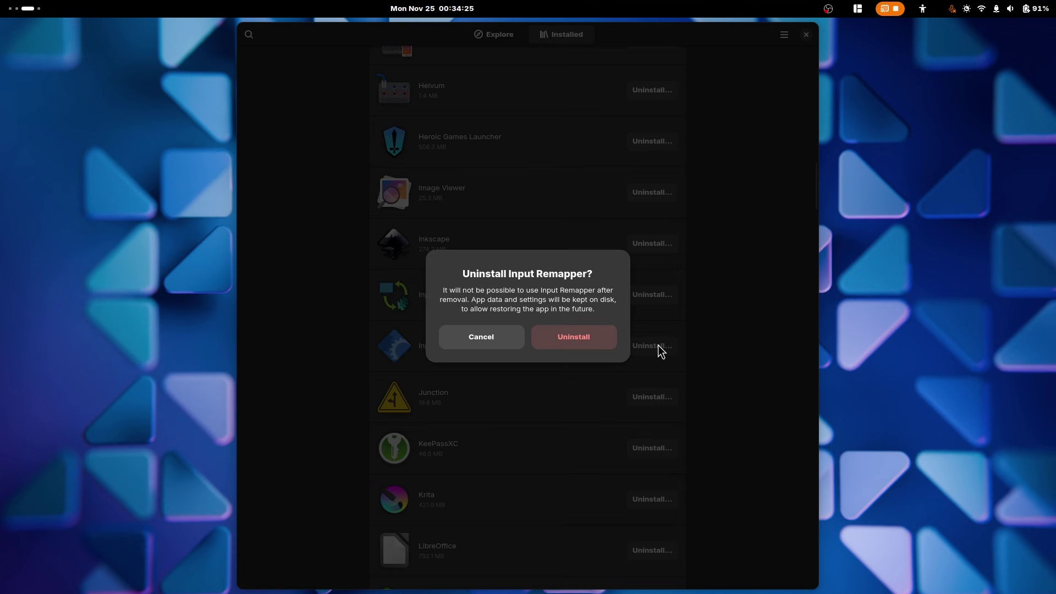
left_click(572, 332)
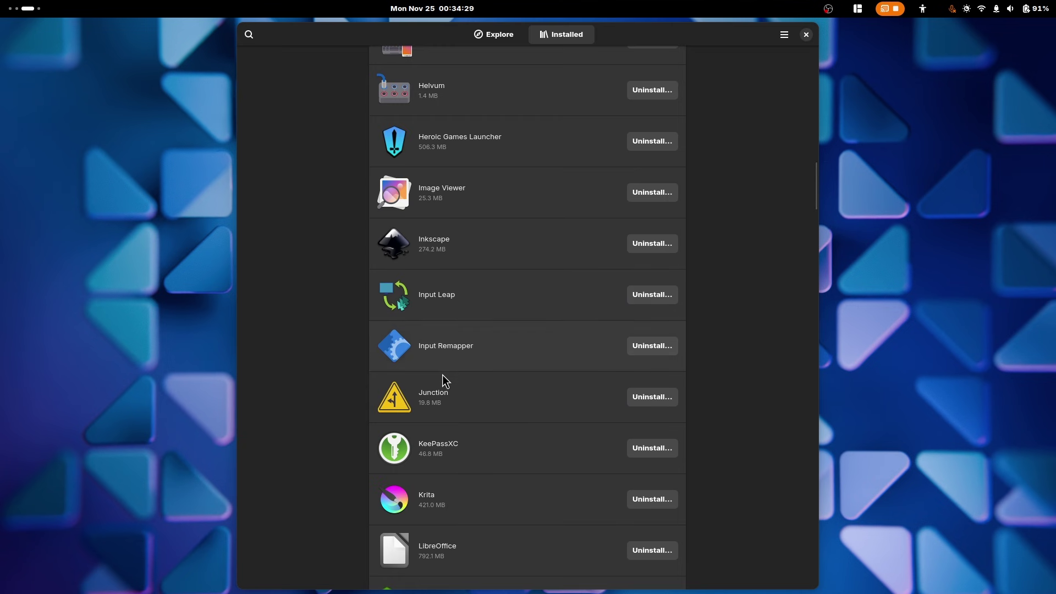
scroll(558, 347, "up", 6)
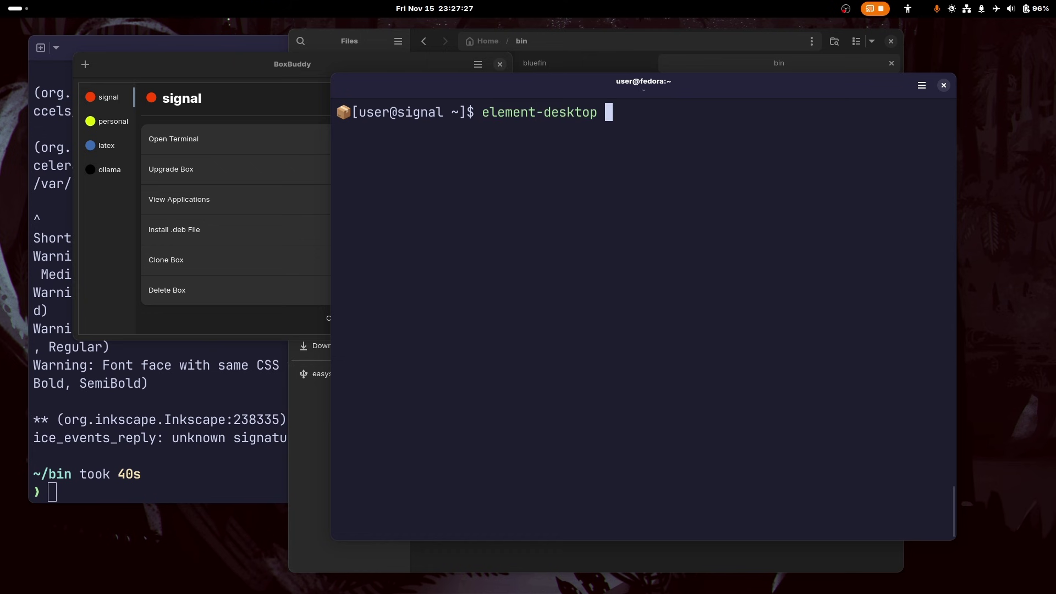
Step: Launch element-desktop from the signal box and open Element's matrix.org Create account form
key("Return")
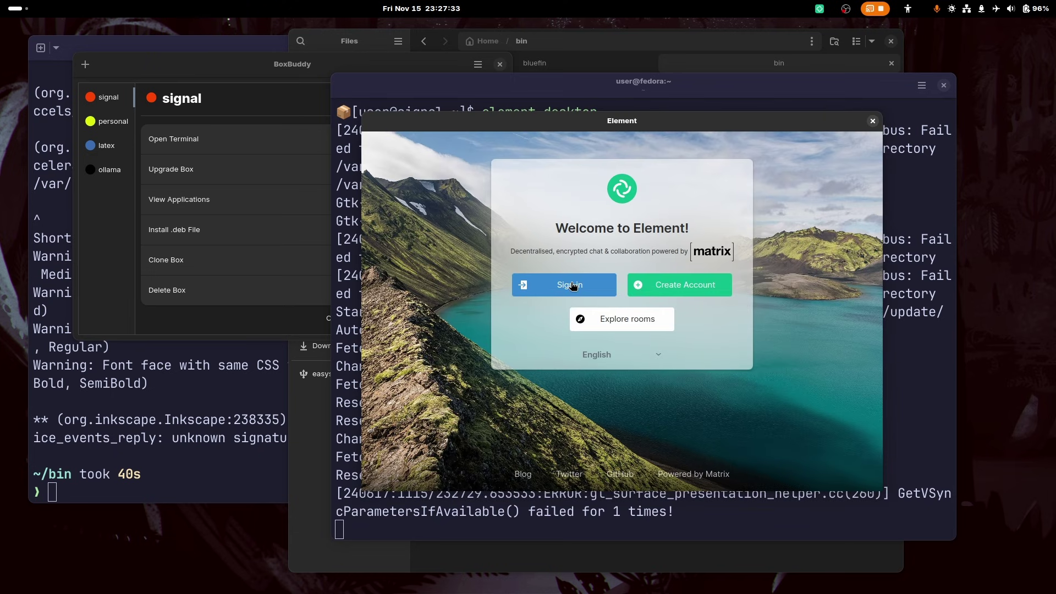
left_click(660, 285)
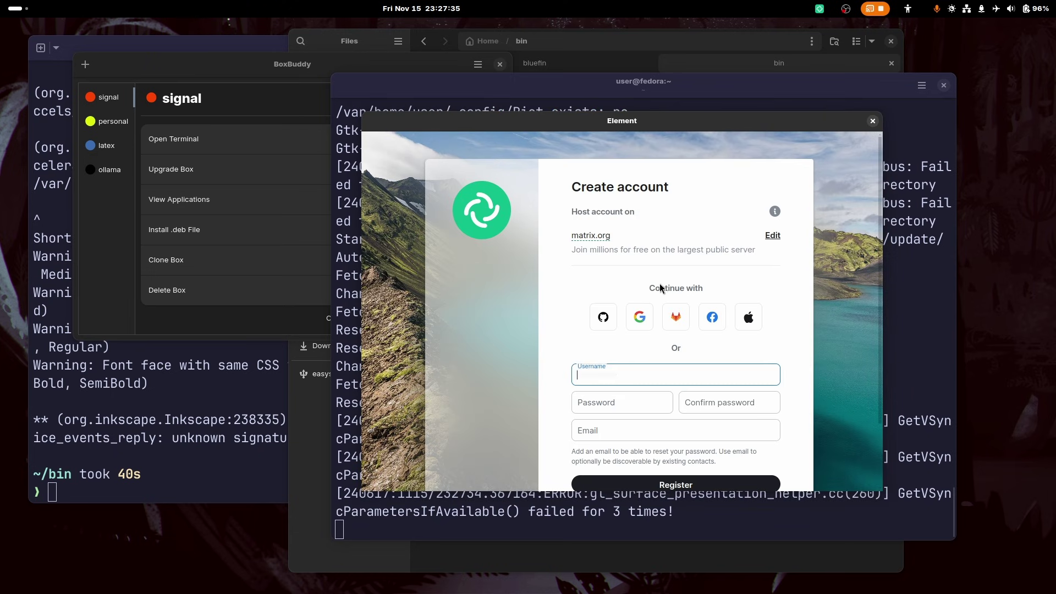
scroll(722, 350, "down", 3)
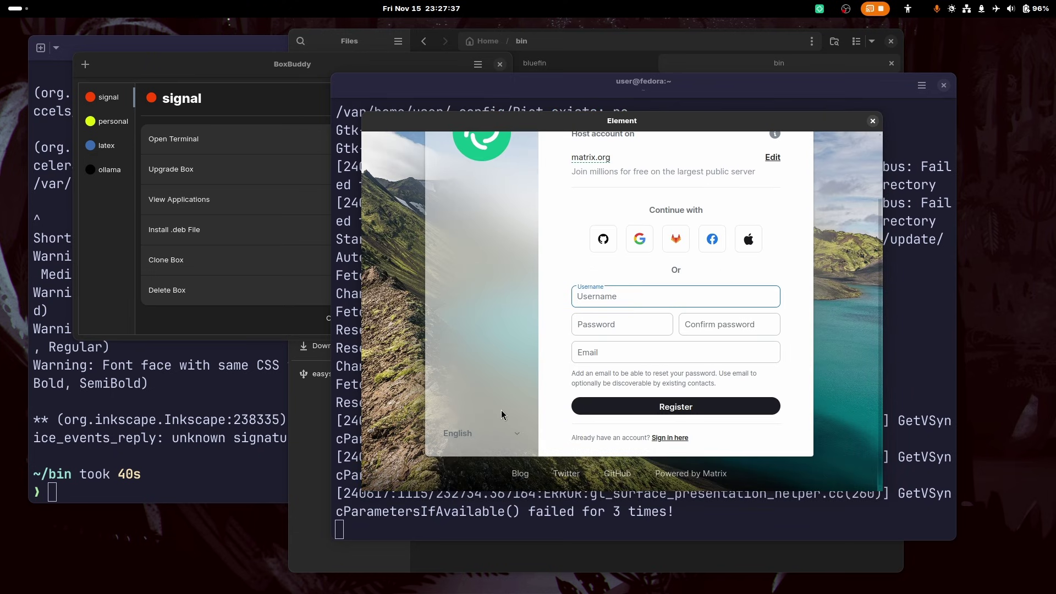
scroll(521, 178, "up", 3)
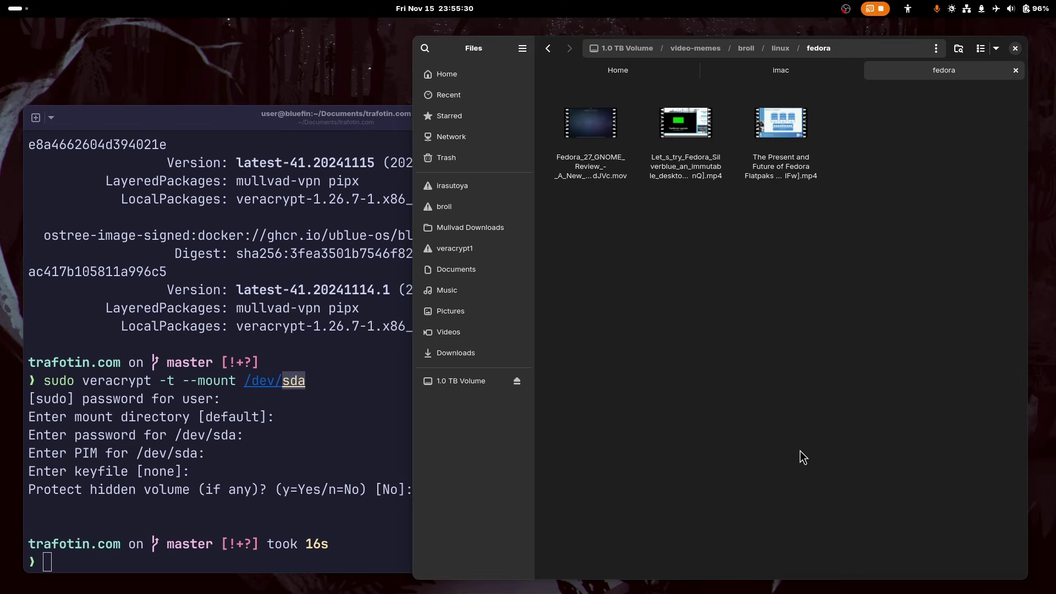
Step: Search 'vera' in Activities, launch VeraCrypt and centre its window
key("super")
type("vera")
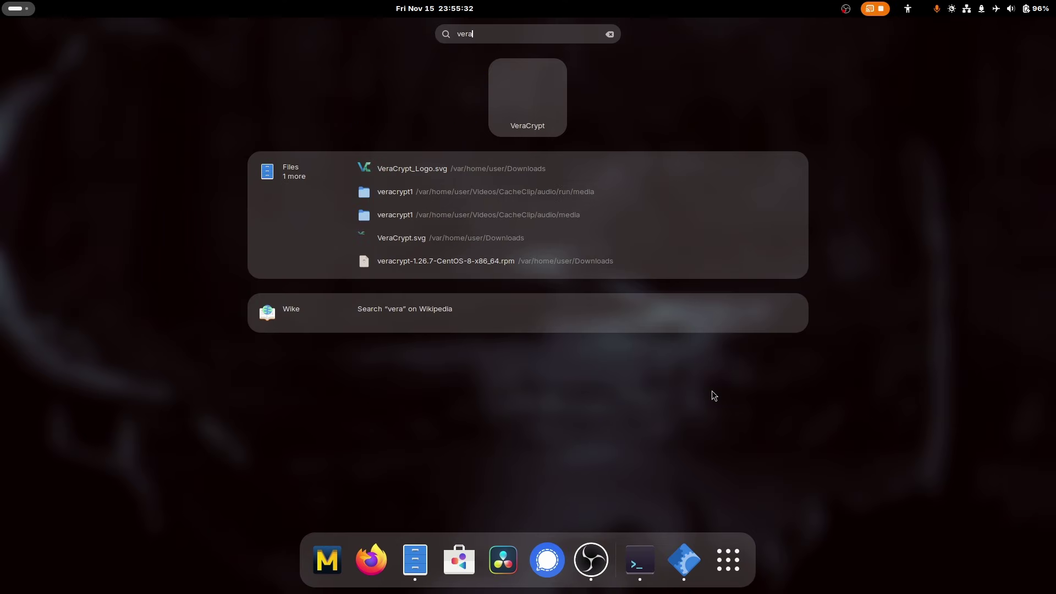
left_click(530, 113)
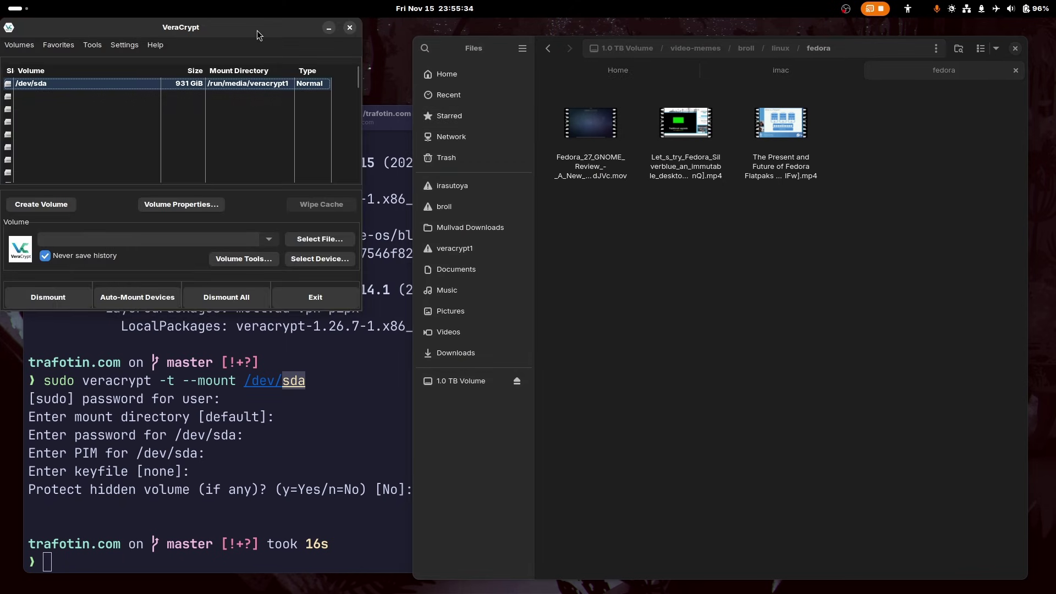
left_click_drag(267, 40, 555, 182)
Step: Search 'vera' again in the app grid, then return to the VeraCrypt window
key("super")
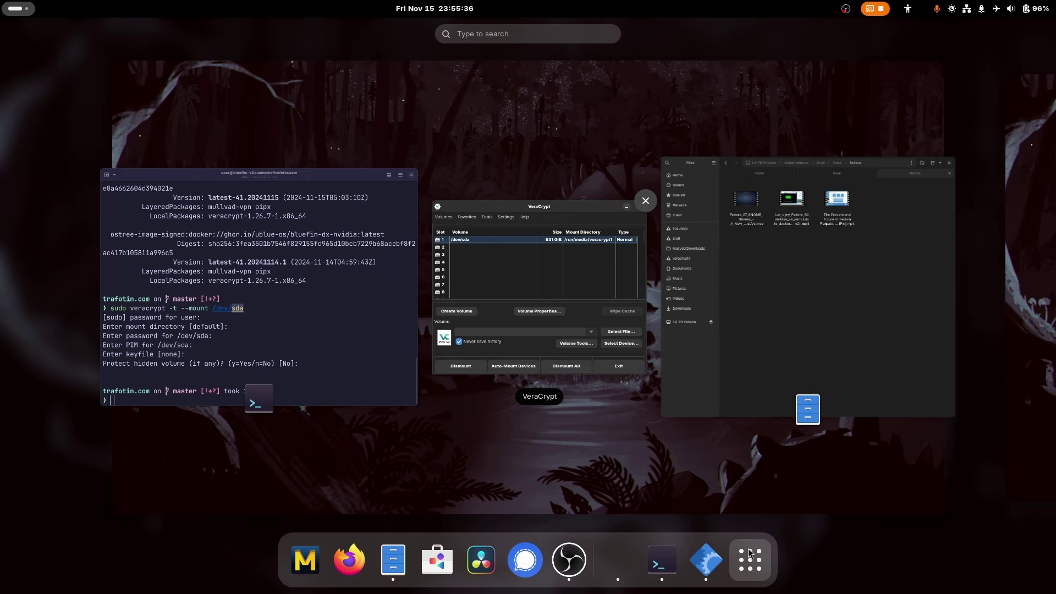
left_click(749, 556)
type("vera")
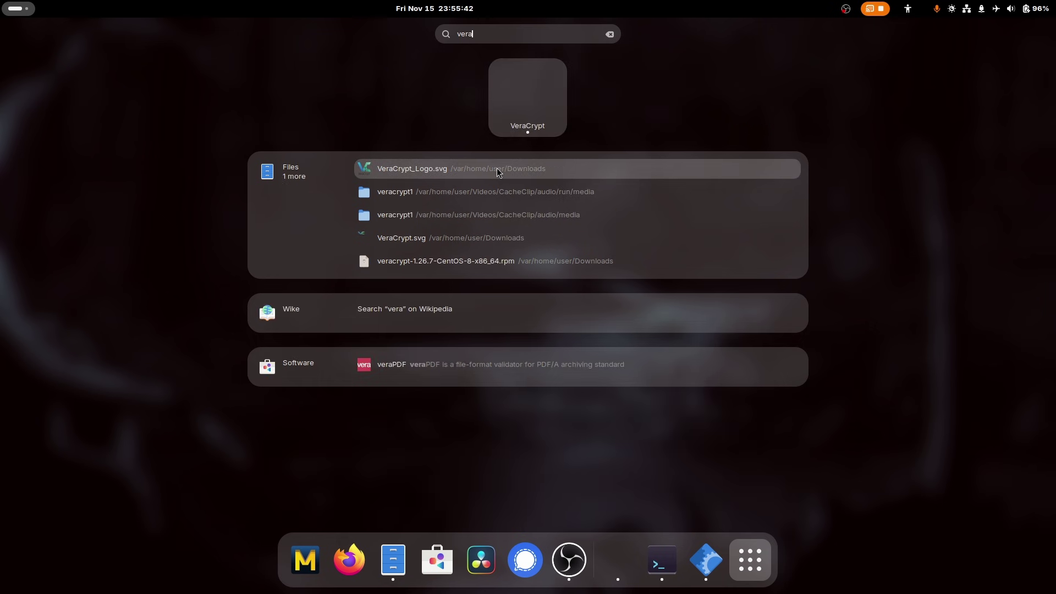
key("Escape")
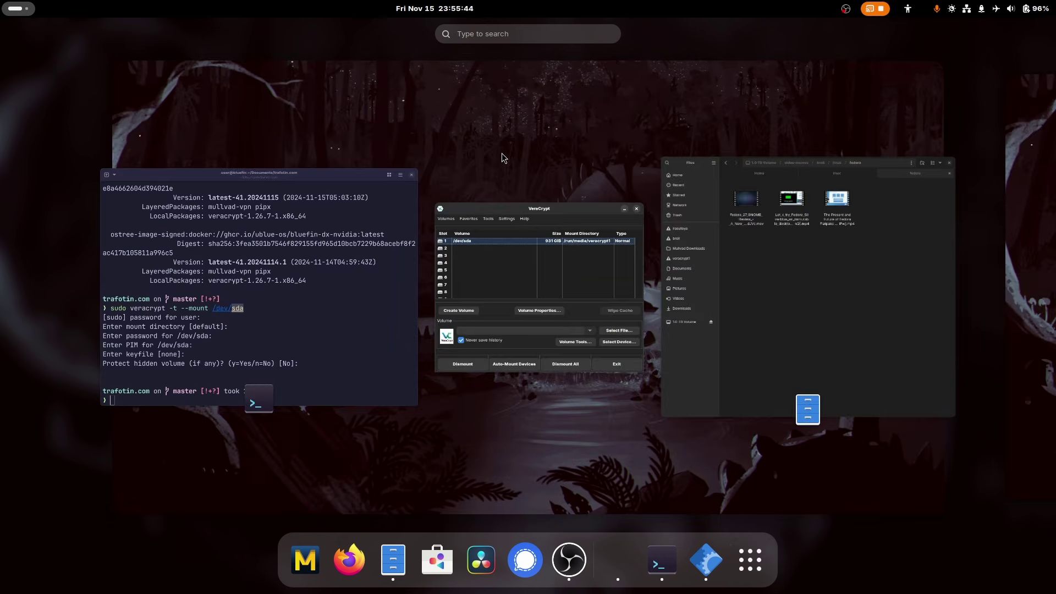
left_click(502, 153)
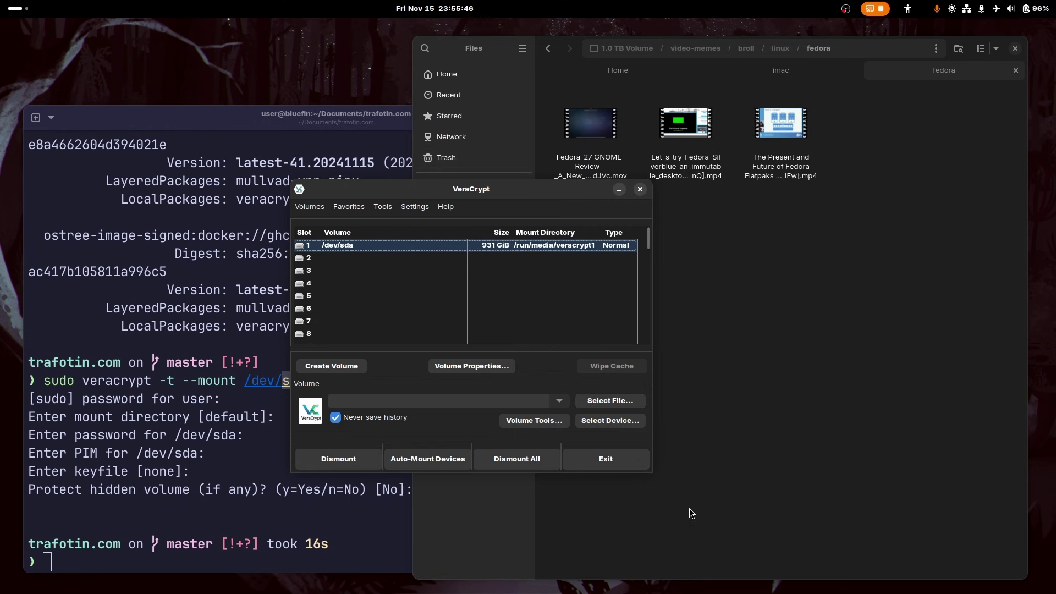
key("super")
left_click(593, 350)
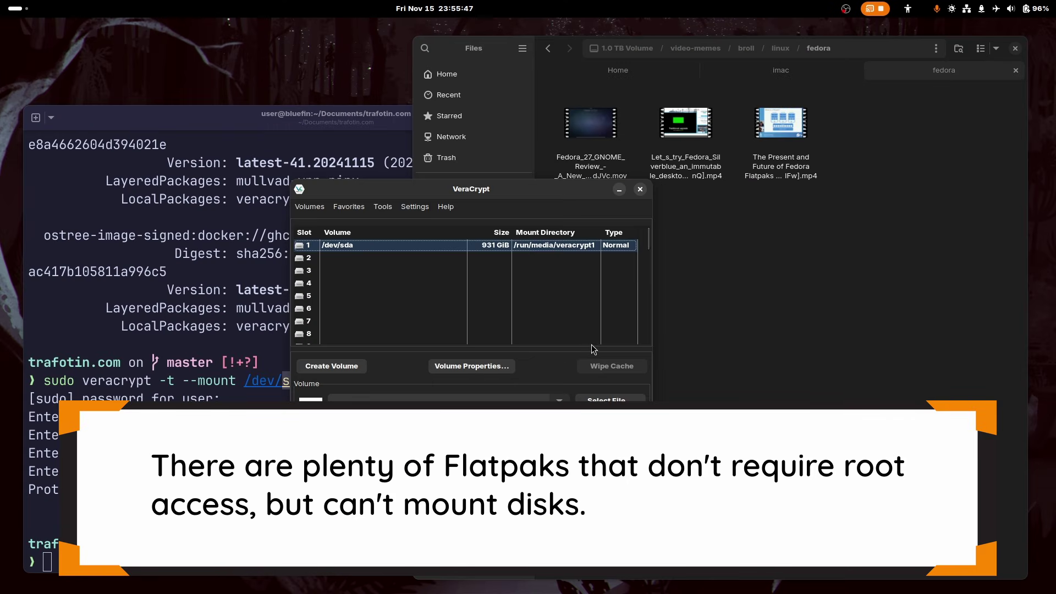
Step: View VeraCrypt's Help > About information and close it
left_click(446, 207)
left_click(494, 388)
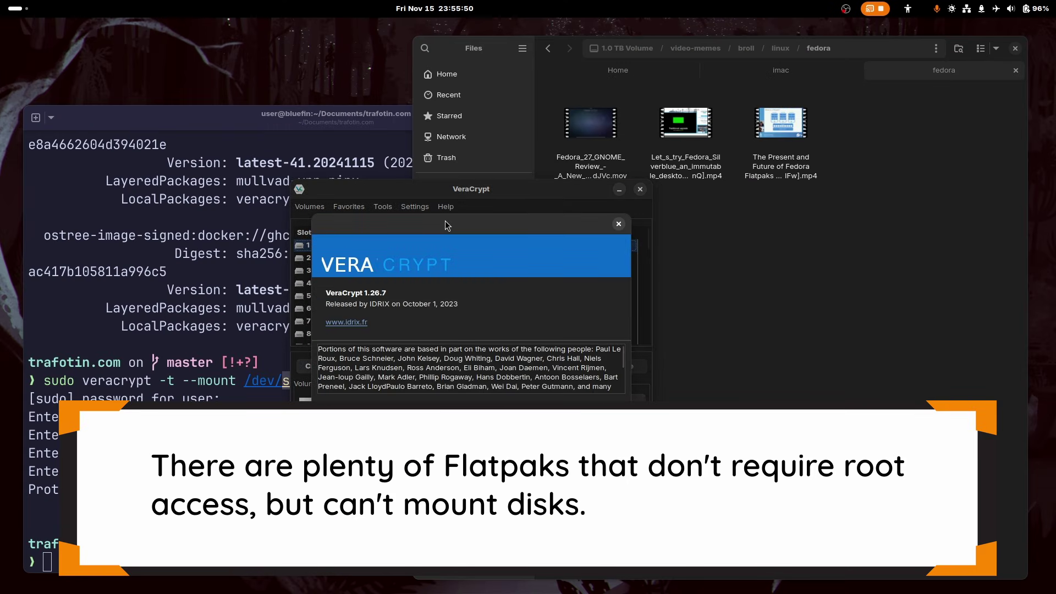
left_click_drag(449, 223, 524, 257)
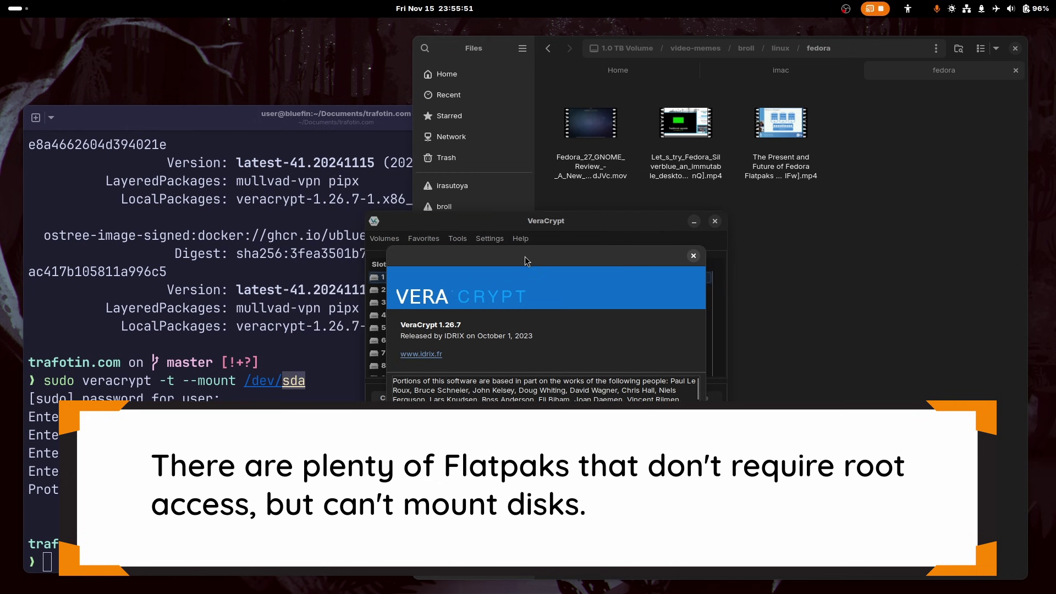
left_click(693, 256)
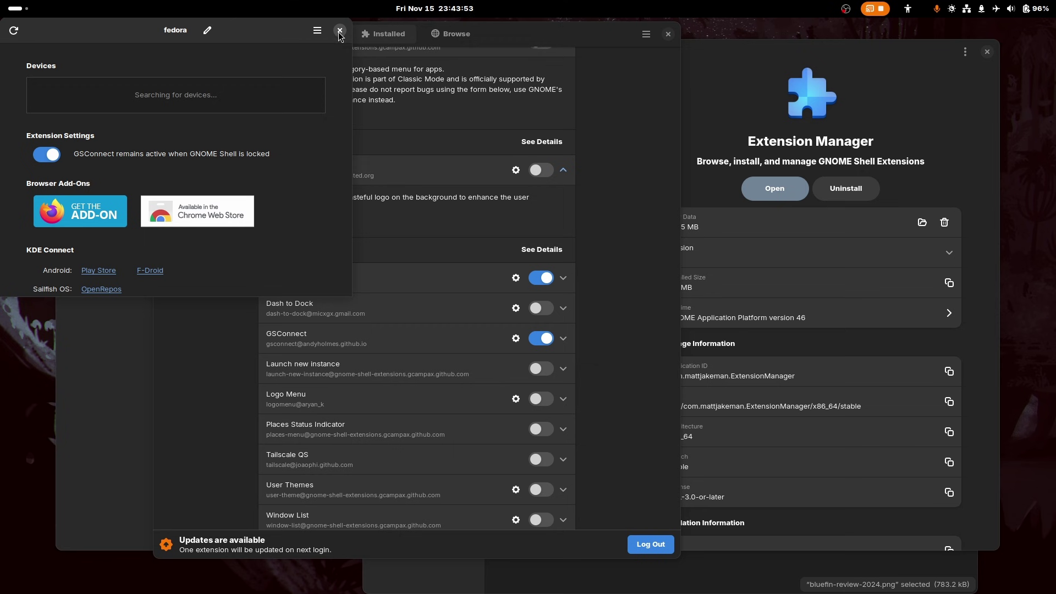
Step: Close GSConnect's preferences and disable the GSConnect extension
scroll(295, 167, "down", 2)
scroll(295, 167, "up", 2)
left_click(341, 33)
left_click(541, 340)
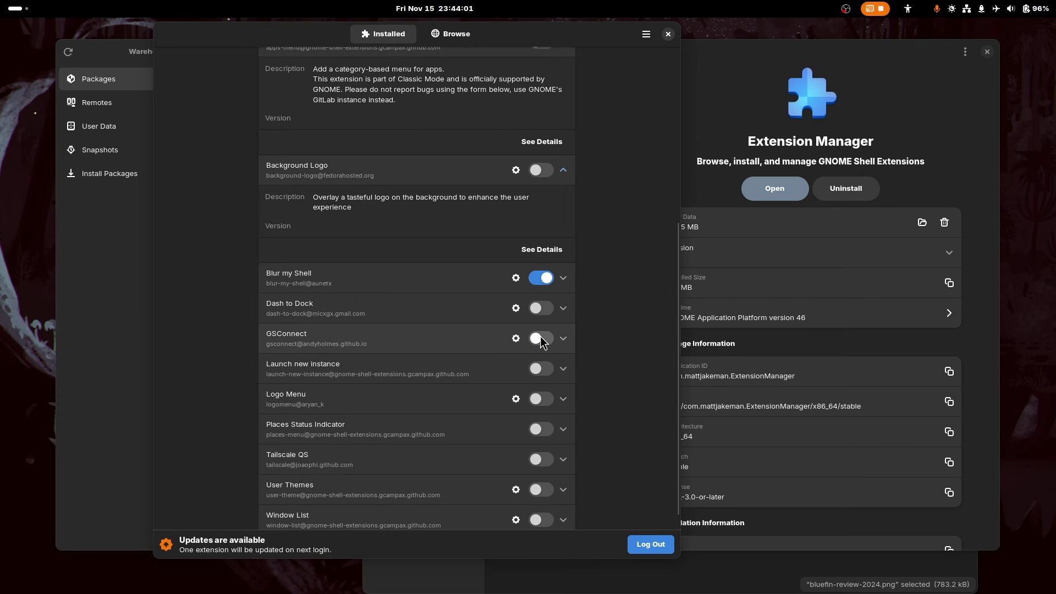
Step: Try Places Status Indicator's places menu, then disable the extension again
scroll(545, 339, "down", 1)
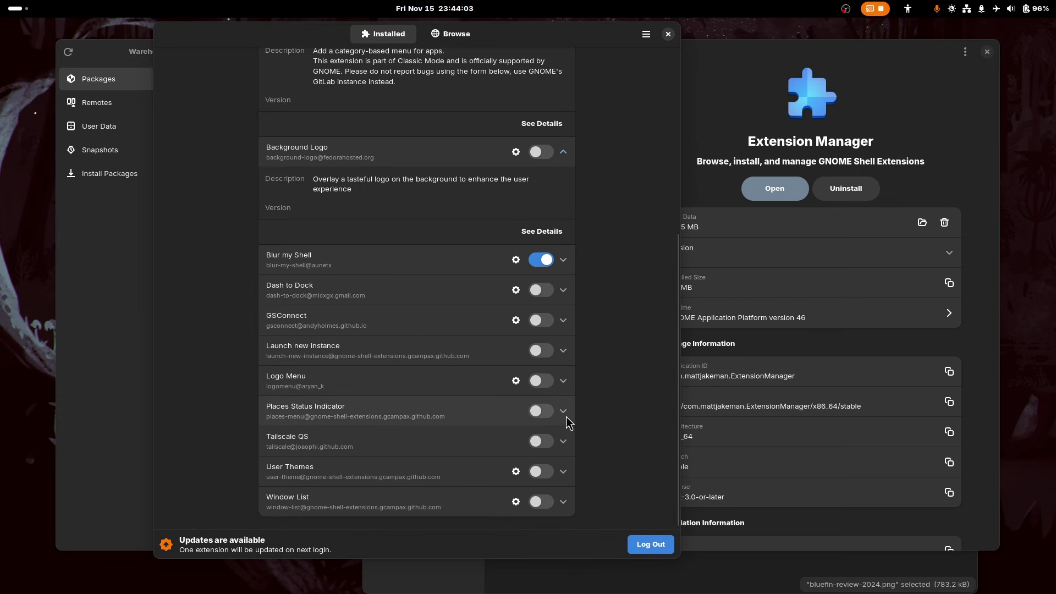
left_click(542, 411)
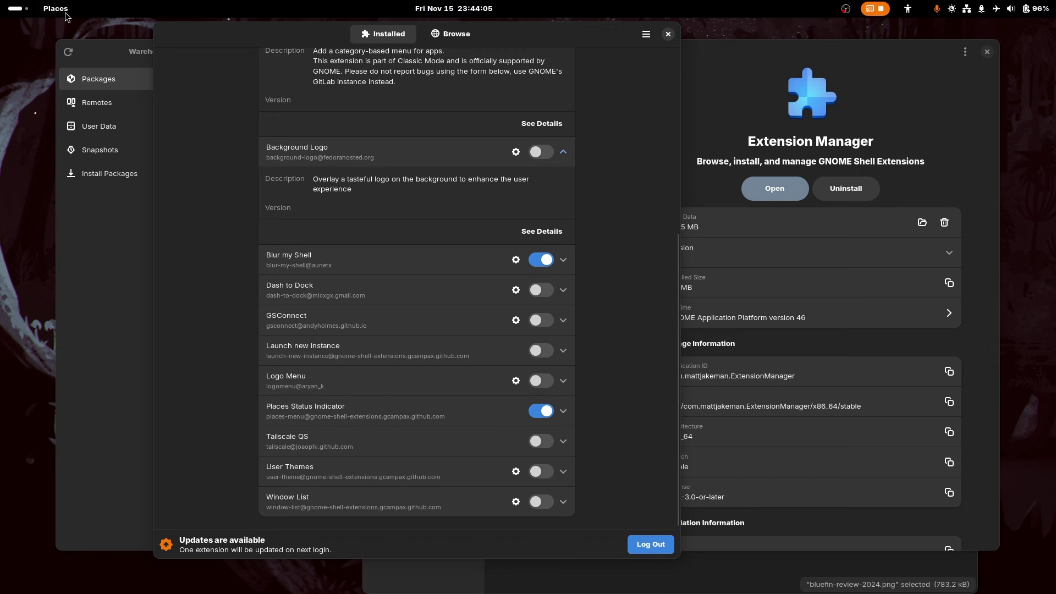
left_click(62, 12)
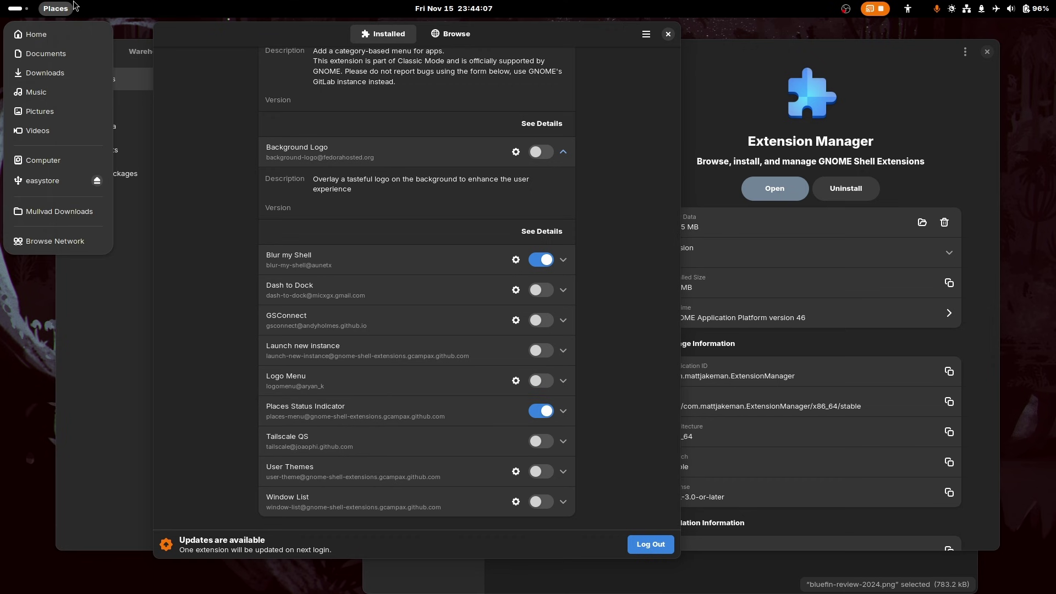
left_click(74, 6)
left_click(541, 410)
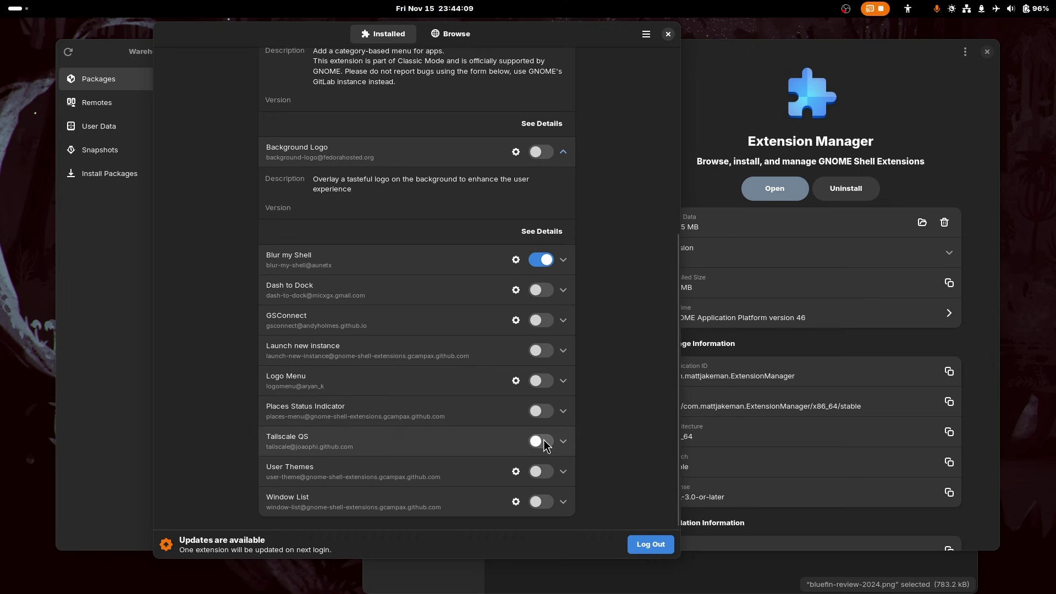
Step: Enable Tailscale QS and check its Tailscale entry in quick settings
left_click(544, 444)
left_click(488, 440)
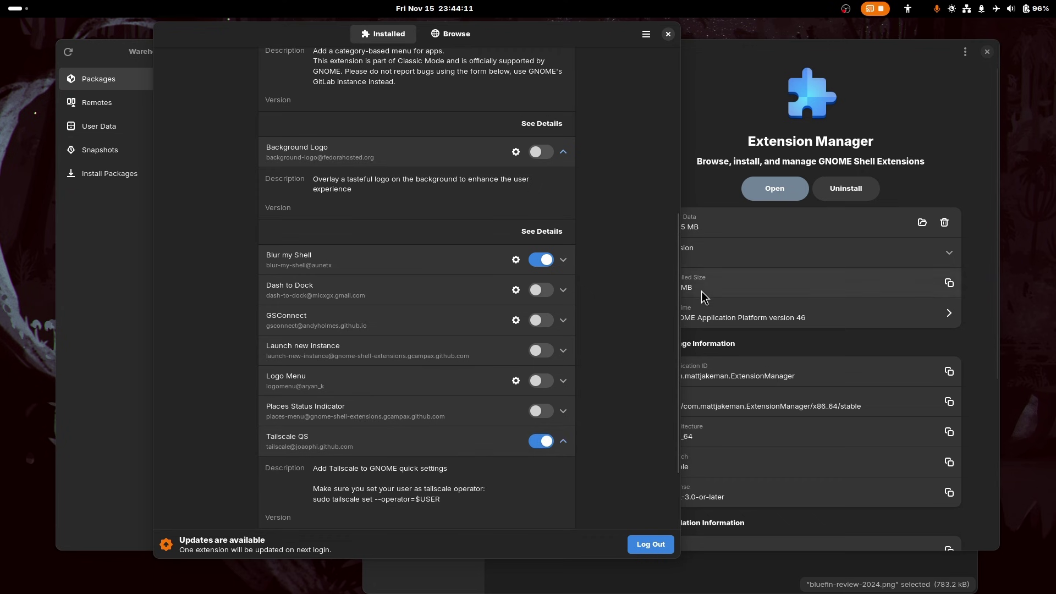
scroll(636, 296, "down", 3)
left_click(990, 9)
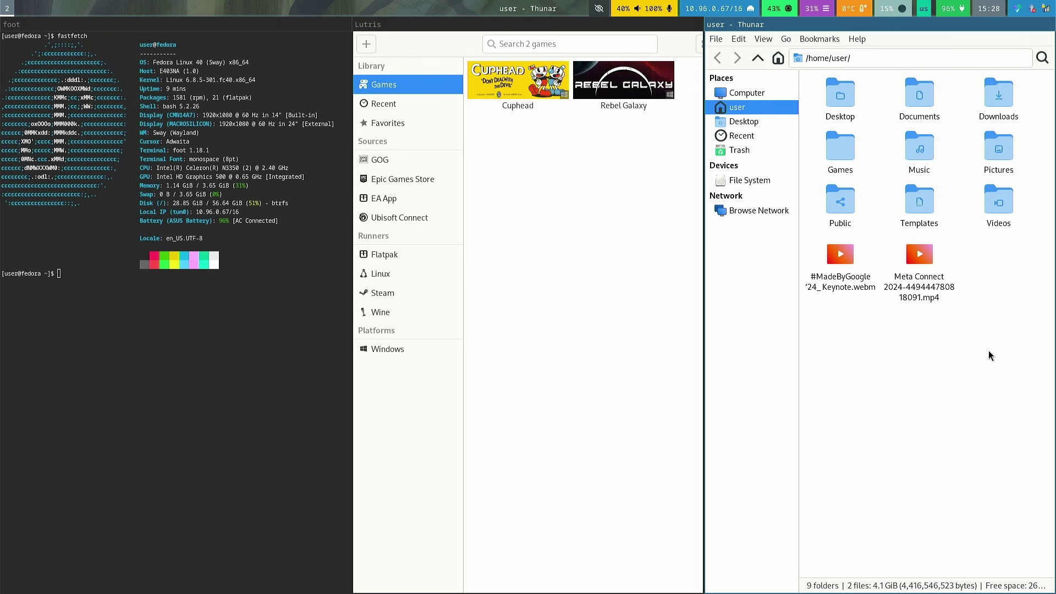
Step: Open the home folder's Properties from Thunar's empty-area context menu
right_click(965, 377)
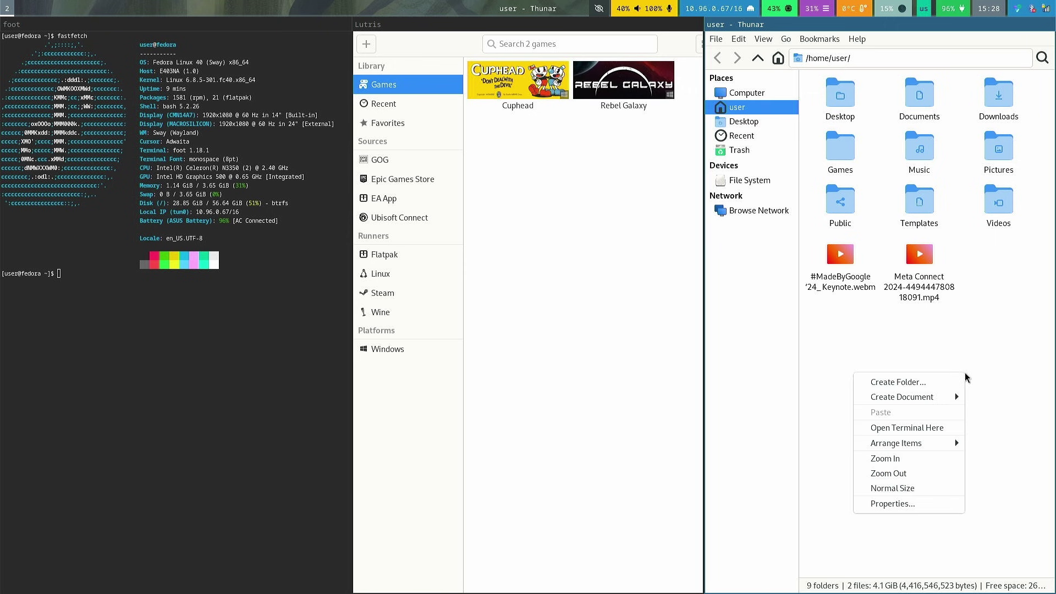
left_click(911, 504)
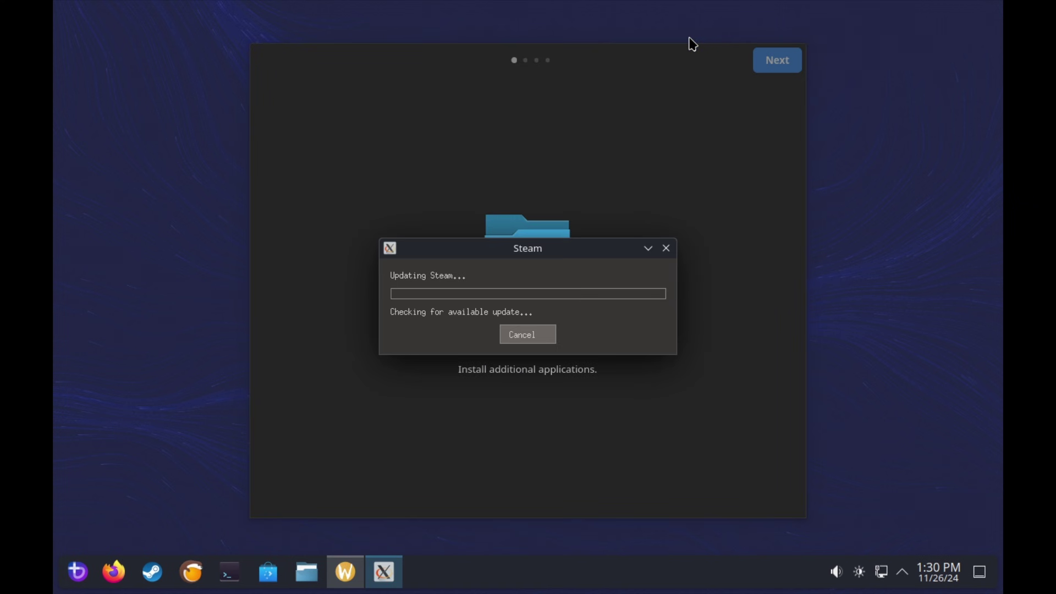
Step: Focus the Bazzite welcome window and move past the welcome page
left_click(667, 136)
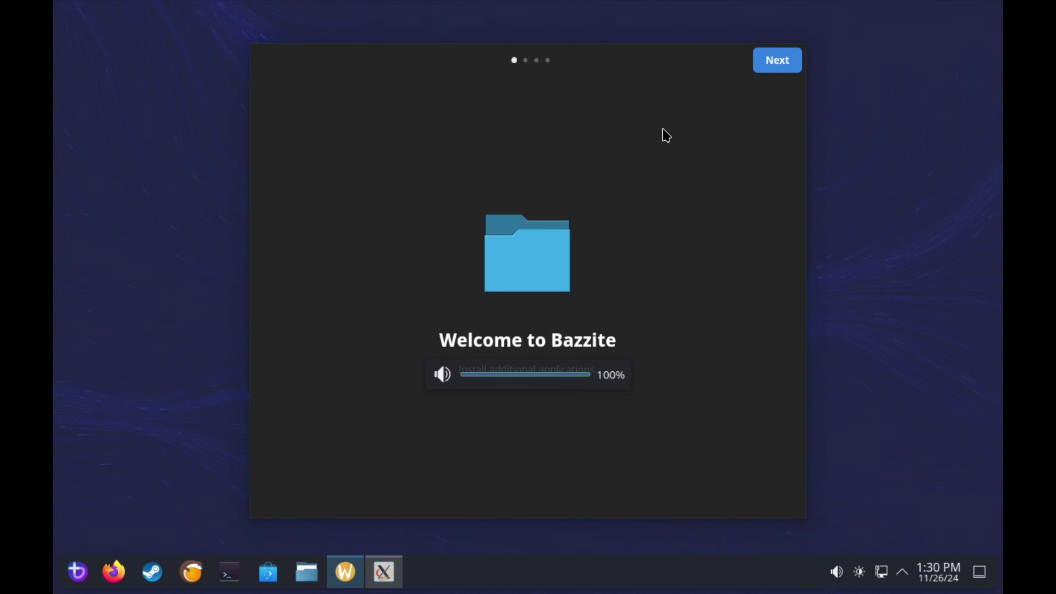
left_click(786, 64)
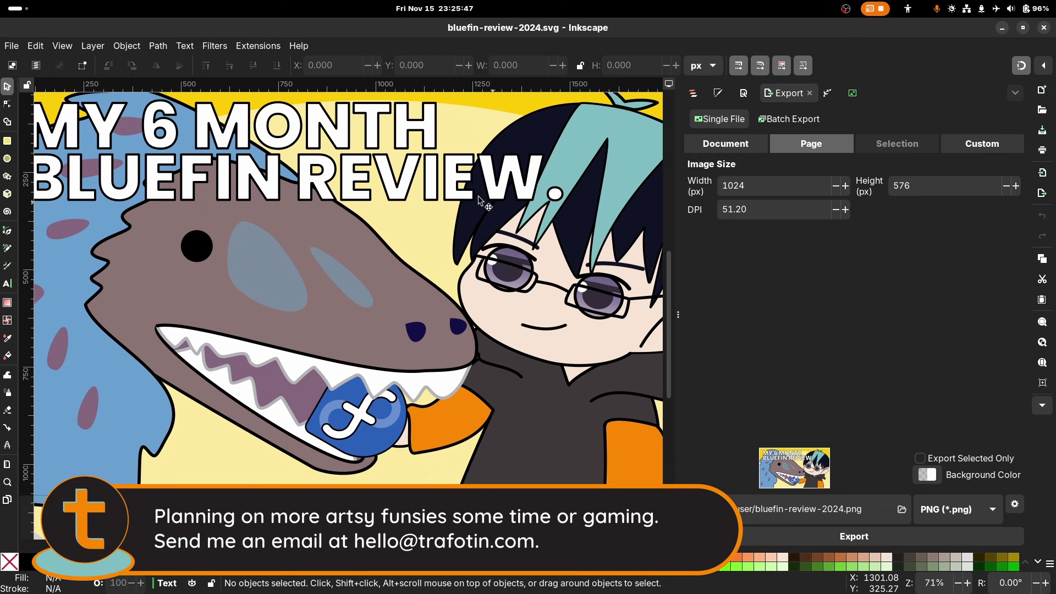
Step: Replace the headline 'MY 6 MONTH BLUEFIN REVIEW.' with the words 'I AM'
double_click(330, 147)
key("ctrl+a")
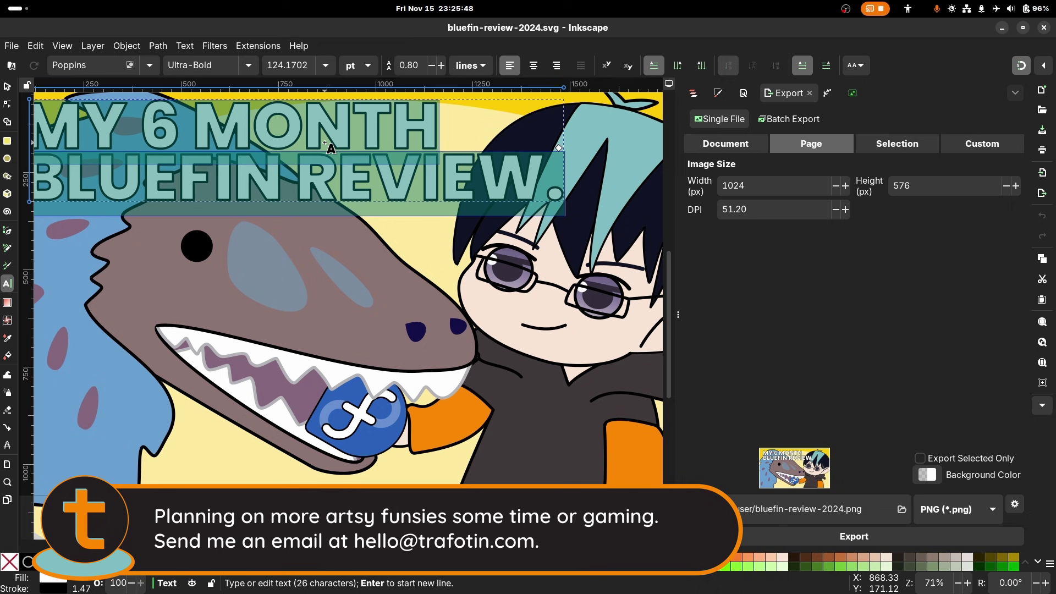
key("BackSpace")
type("I AM")
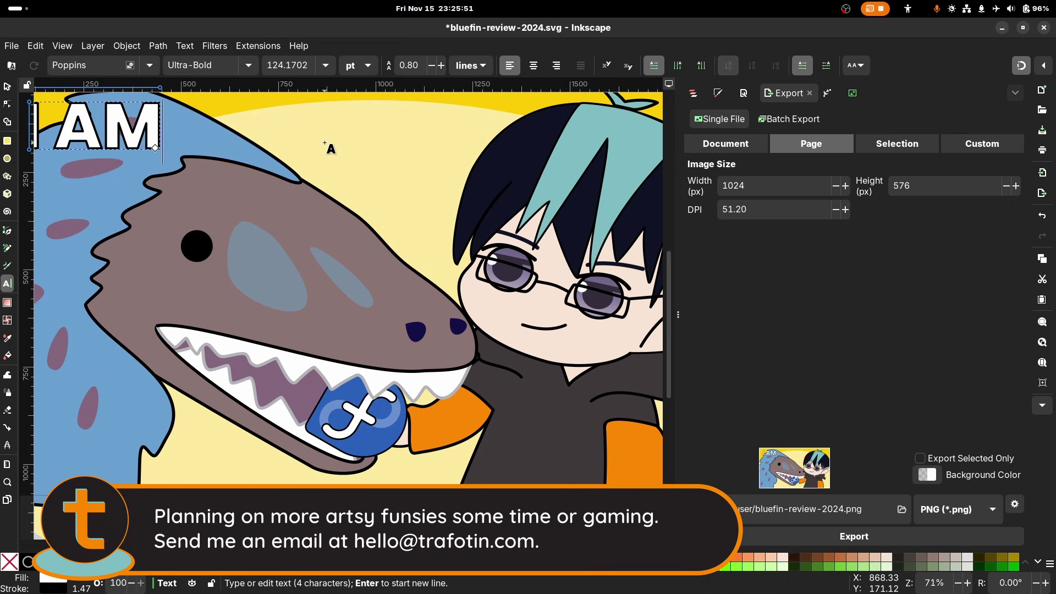
scroll(330, 148, "down", 1, "ctrl")
scroll(318, 163, "up", 1, "ctrl")
scroll(318, 163, "down", 1, "ctrl")
scroll(188, 111, "up", 1, "ctrl")
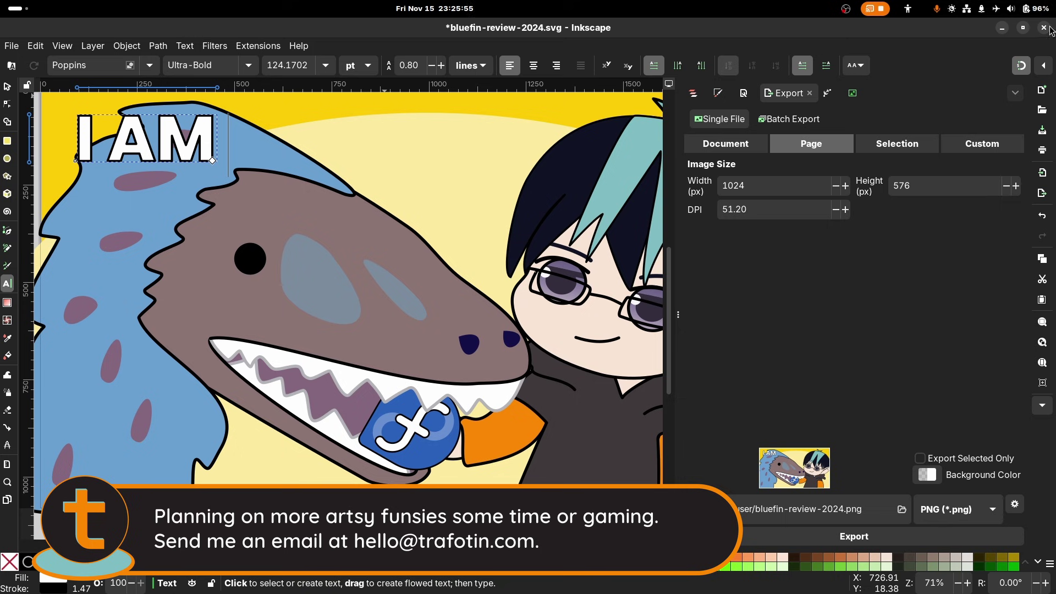